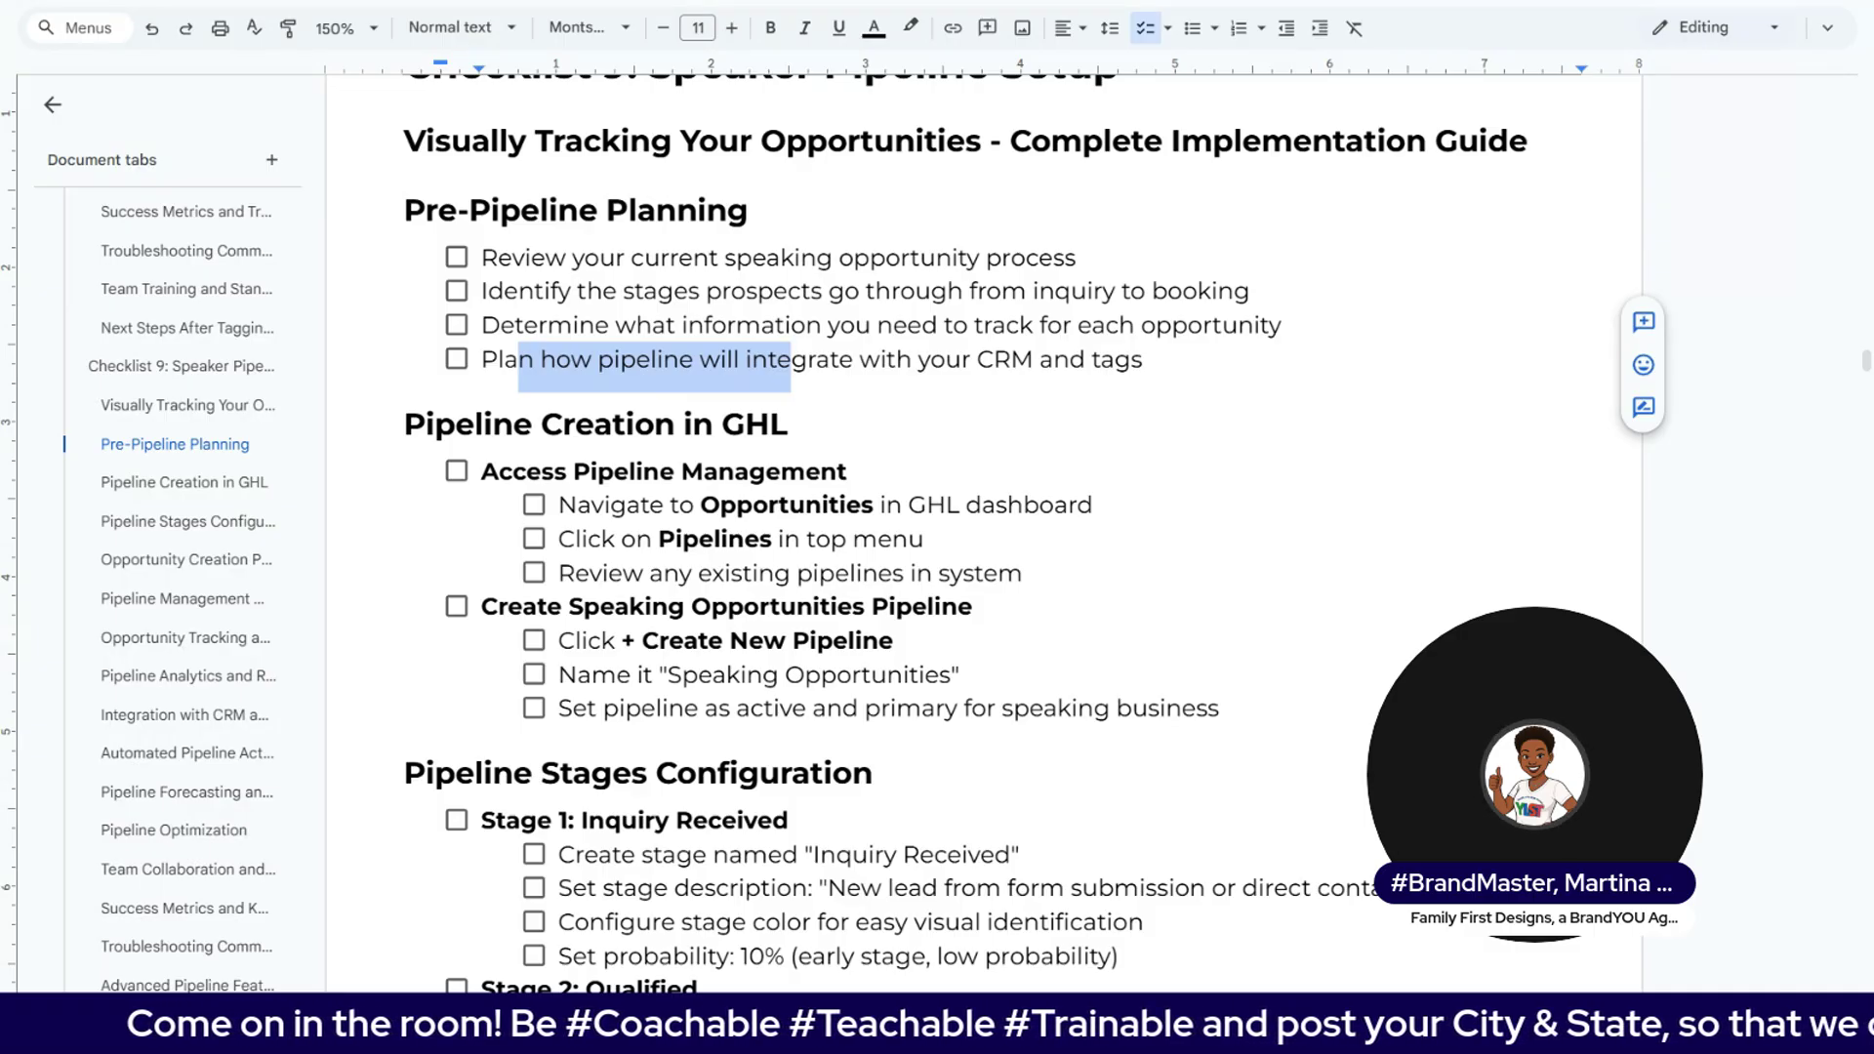
click(625, 256)
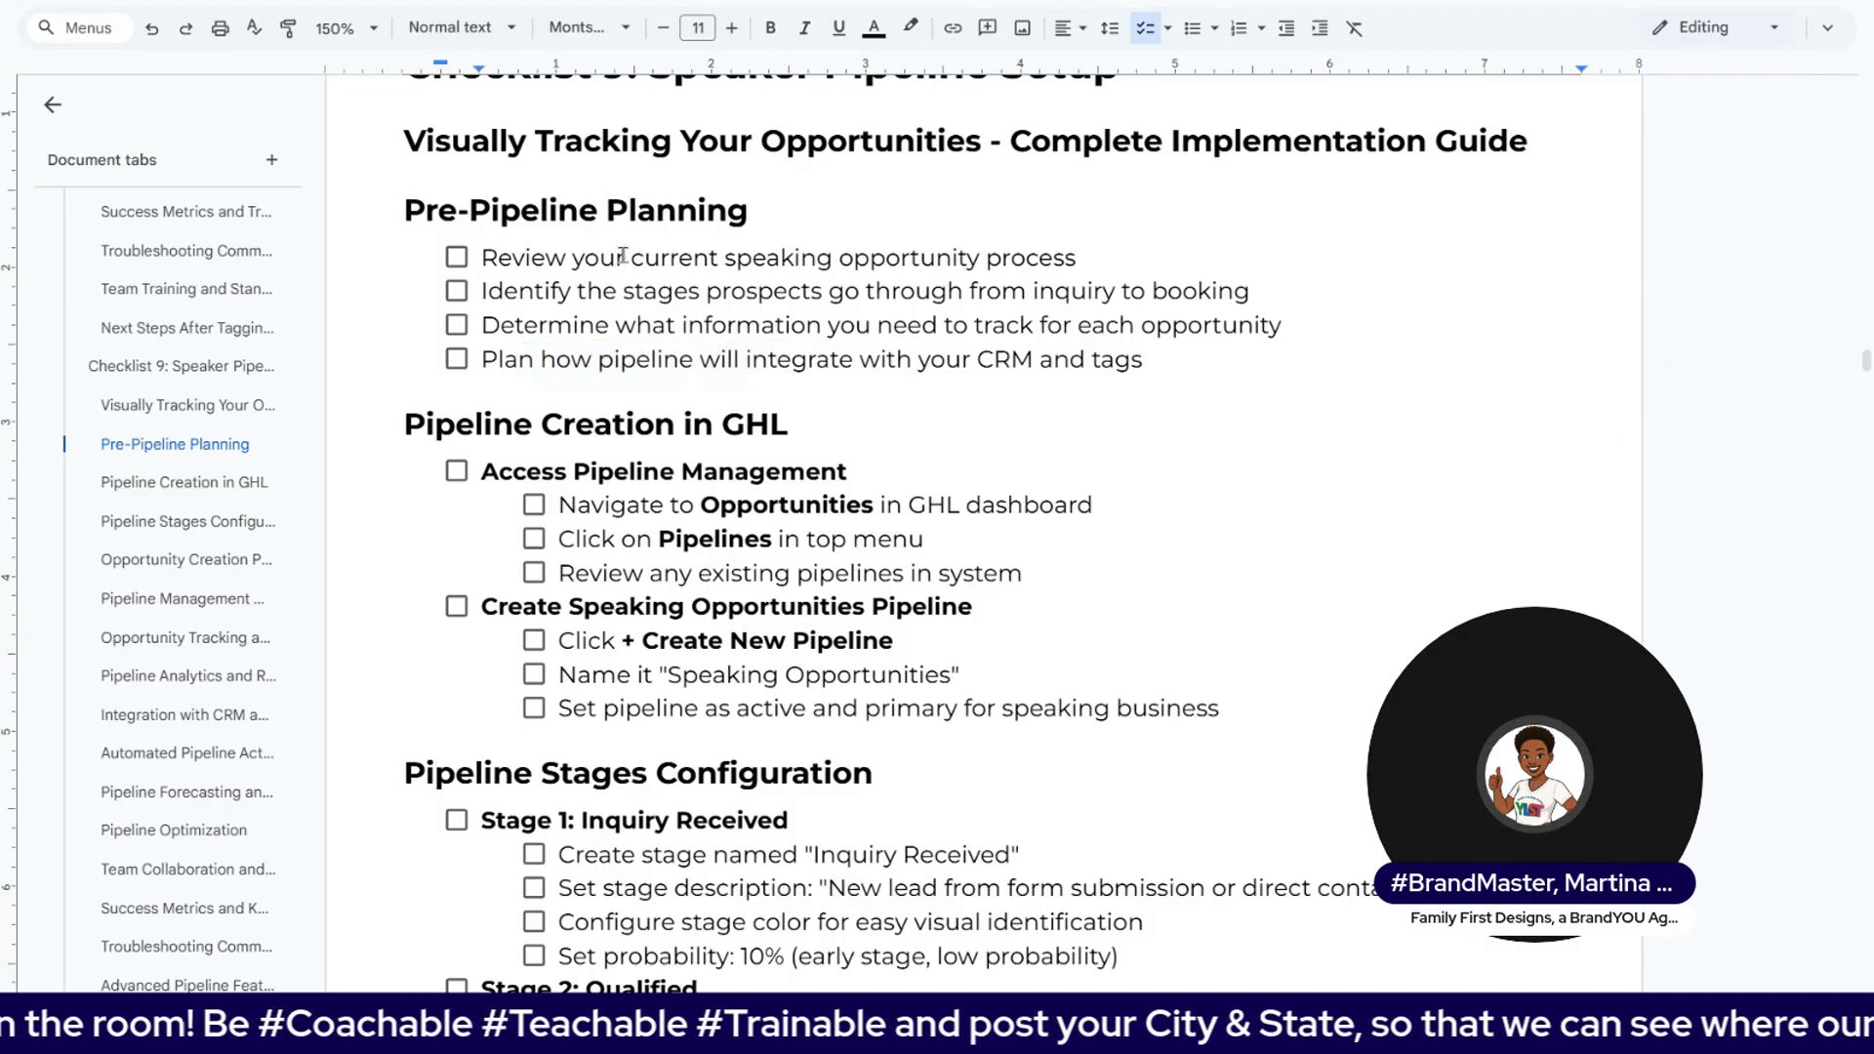
scroll(598, 280, down, 3)
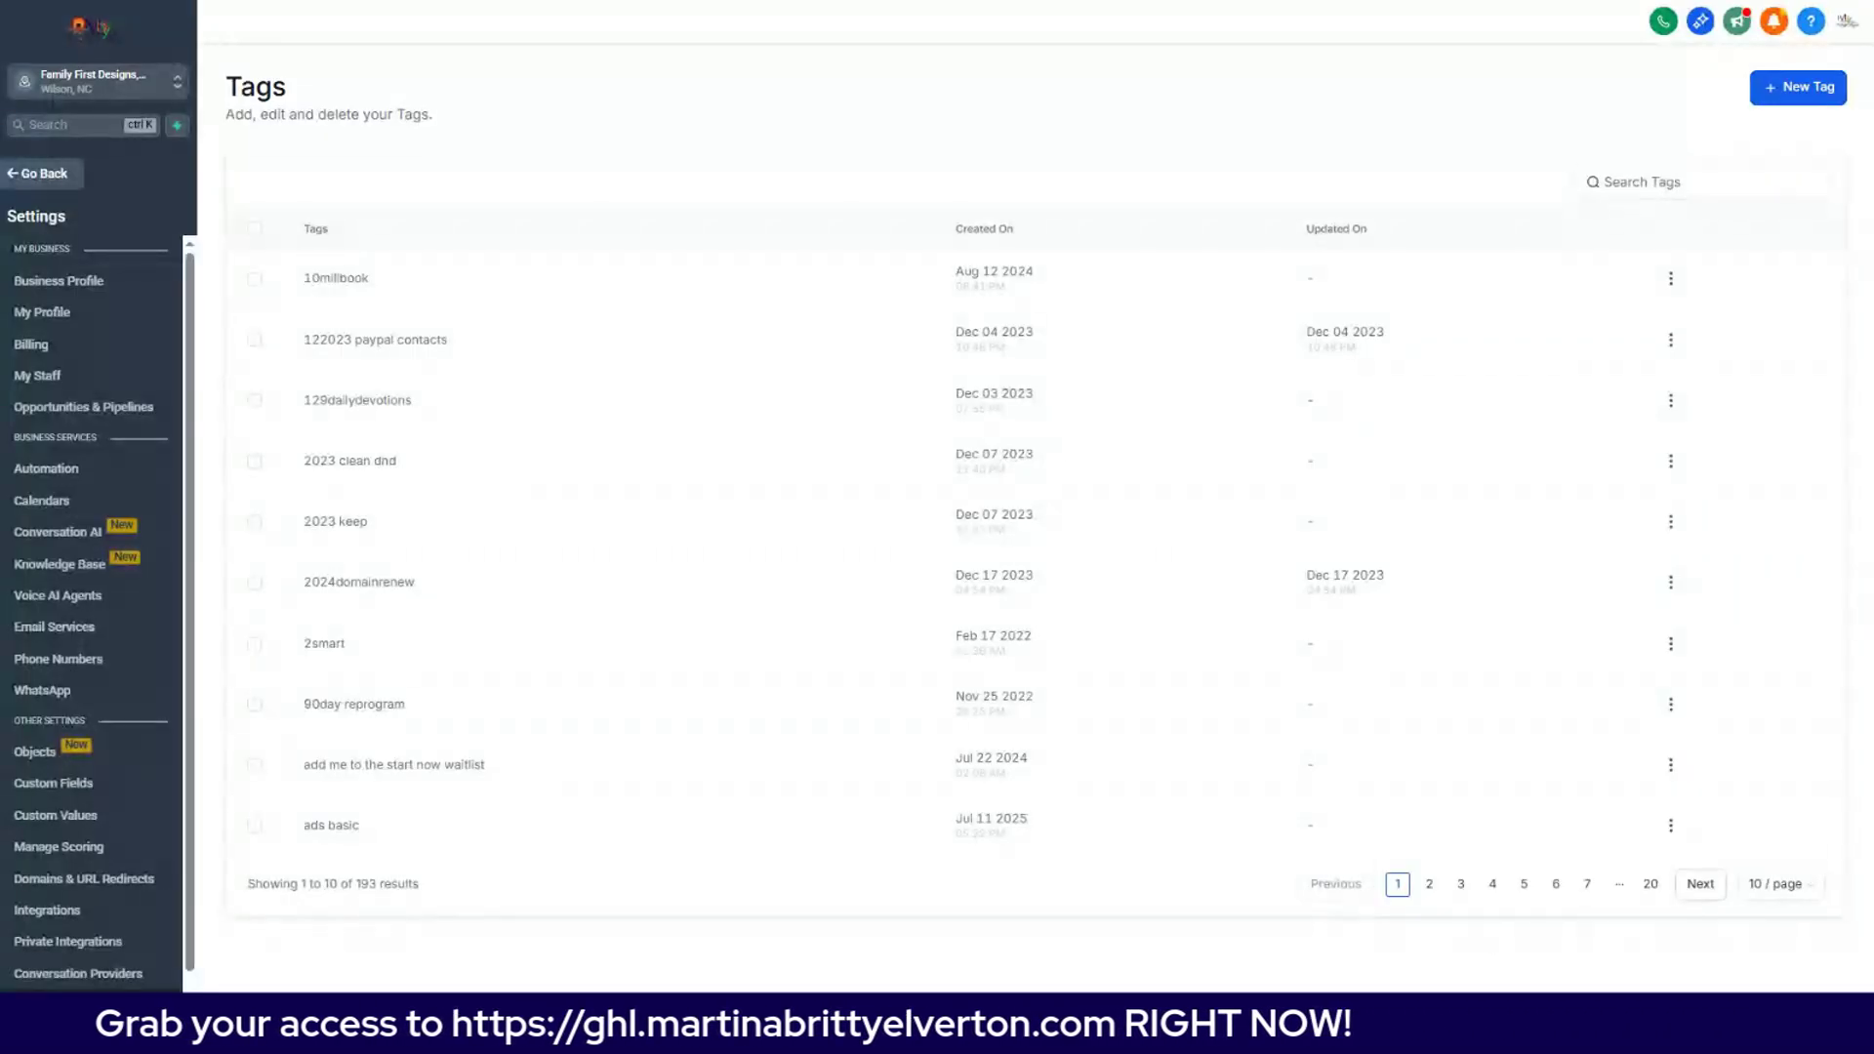
Step: Leave the settings, open the Pipelines list under Opportunities, and preview the blank new-pipeline form
click(35, 186)
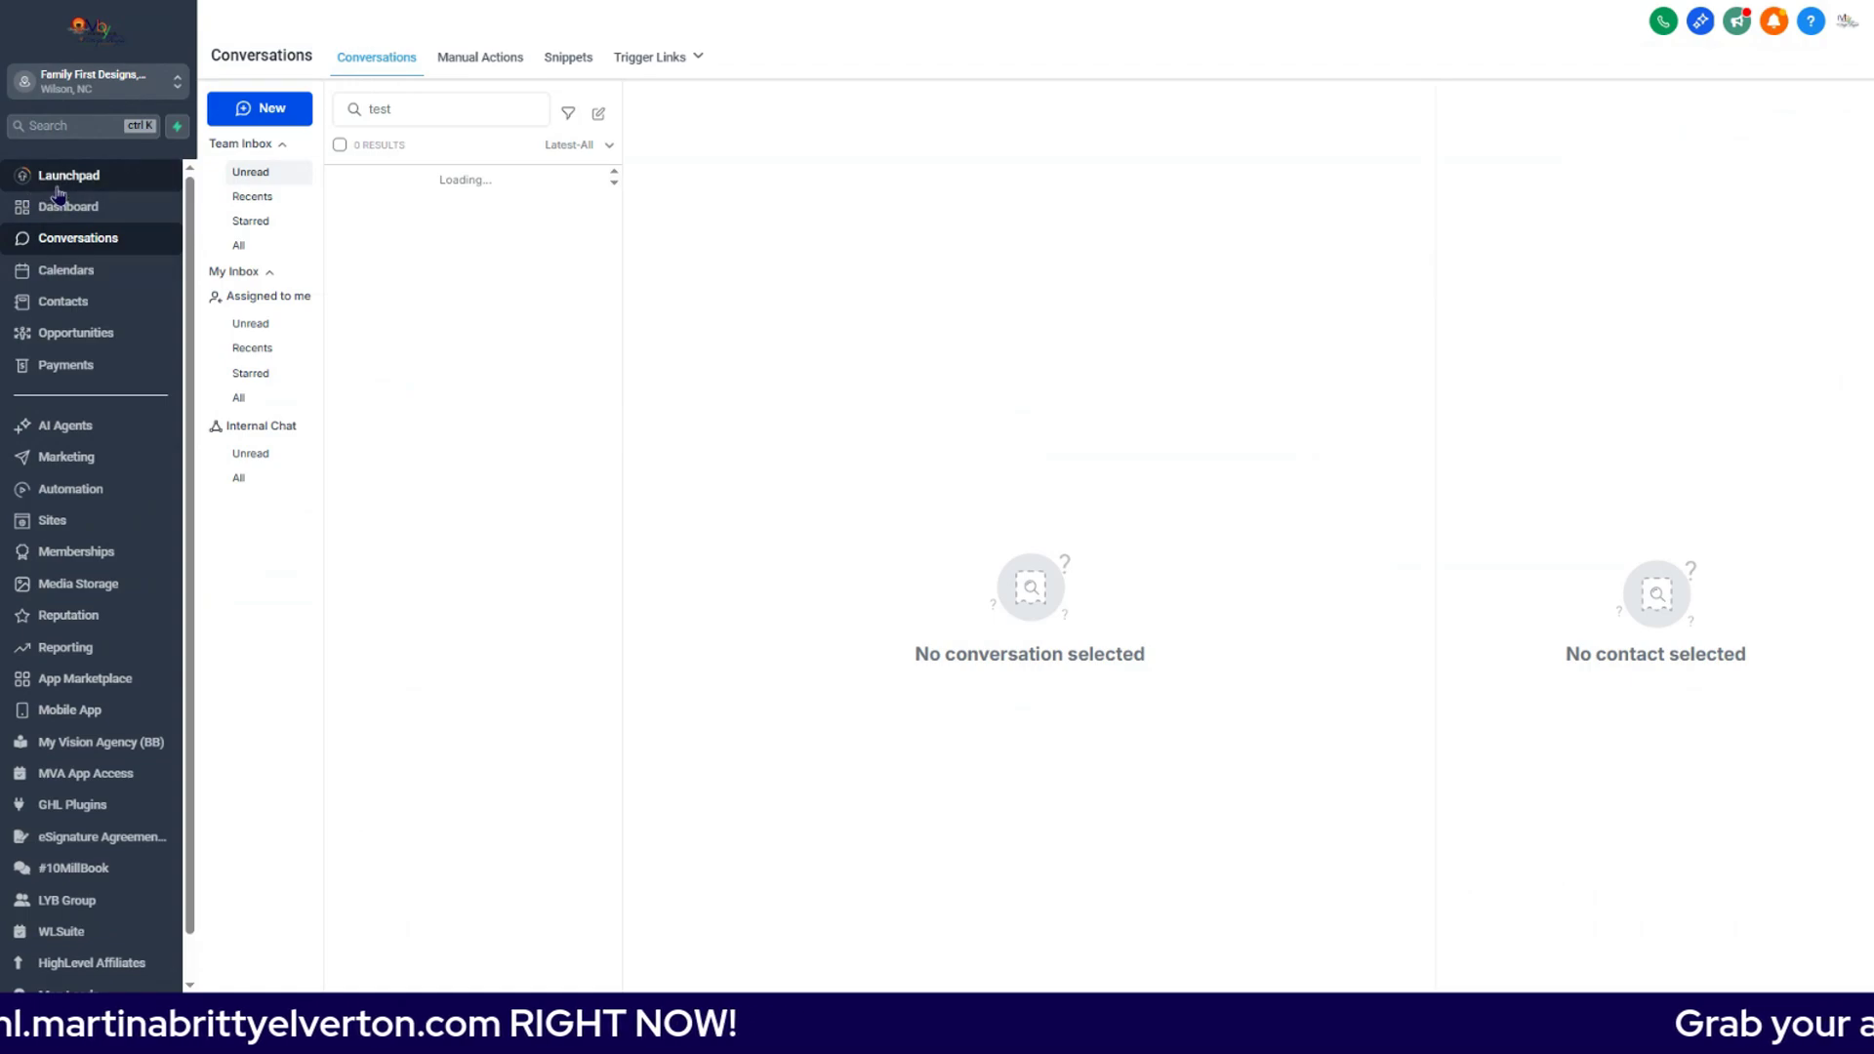
click(80, 344)
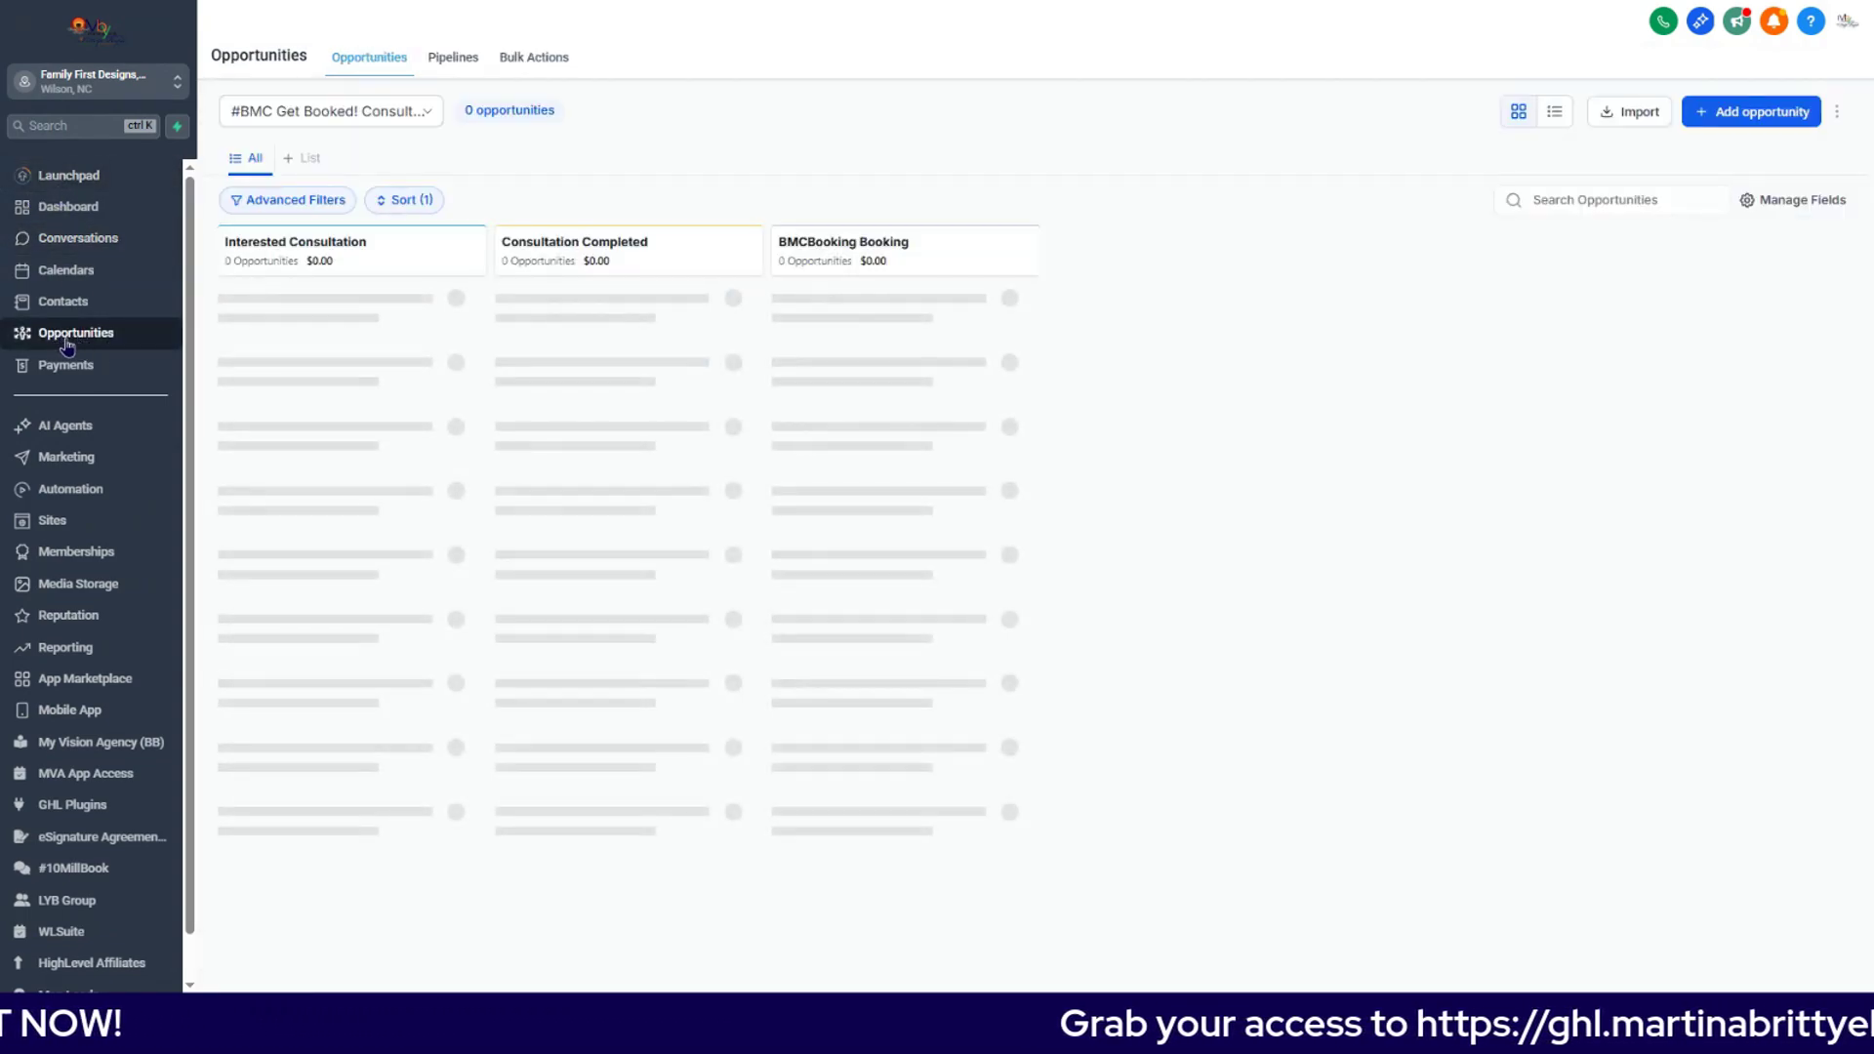
click(358, 115)
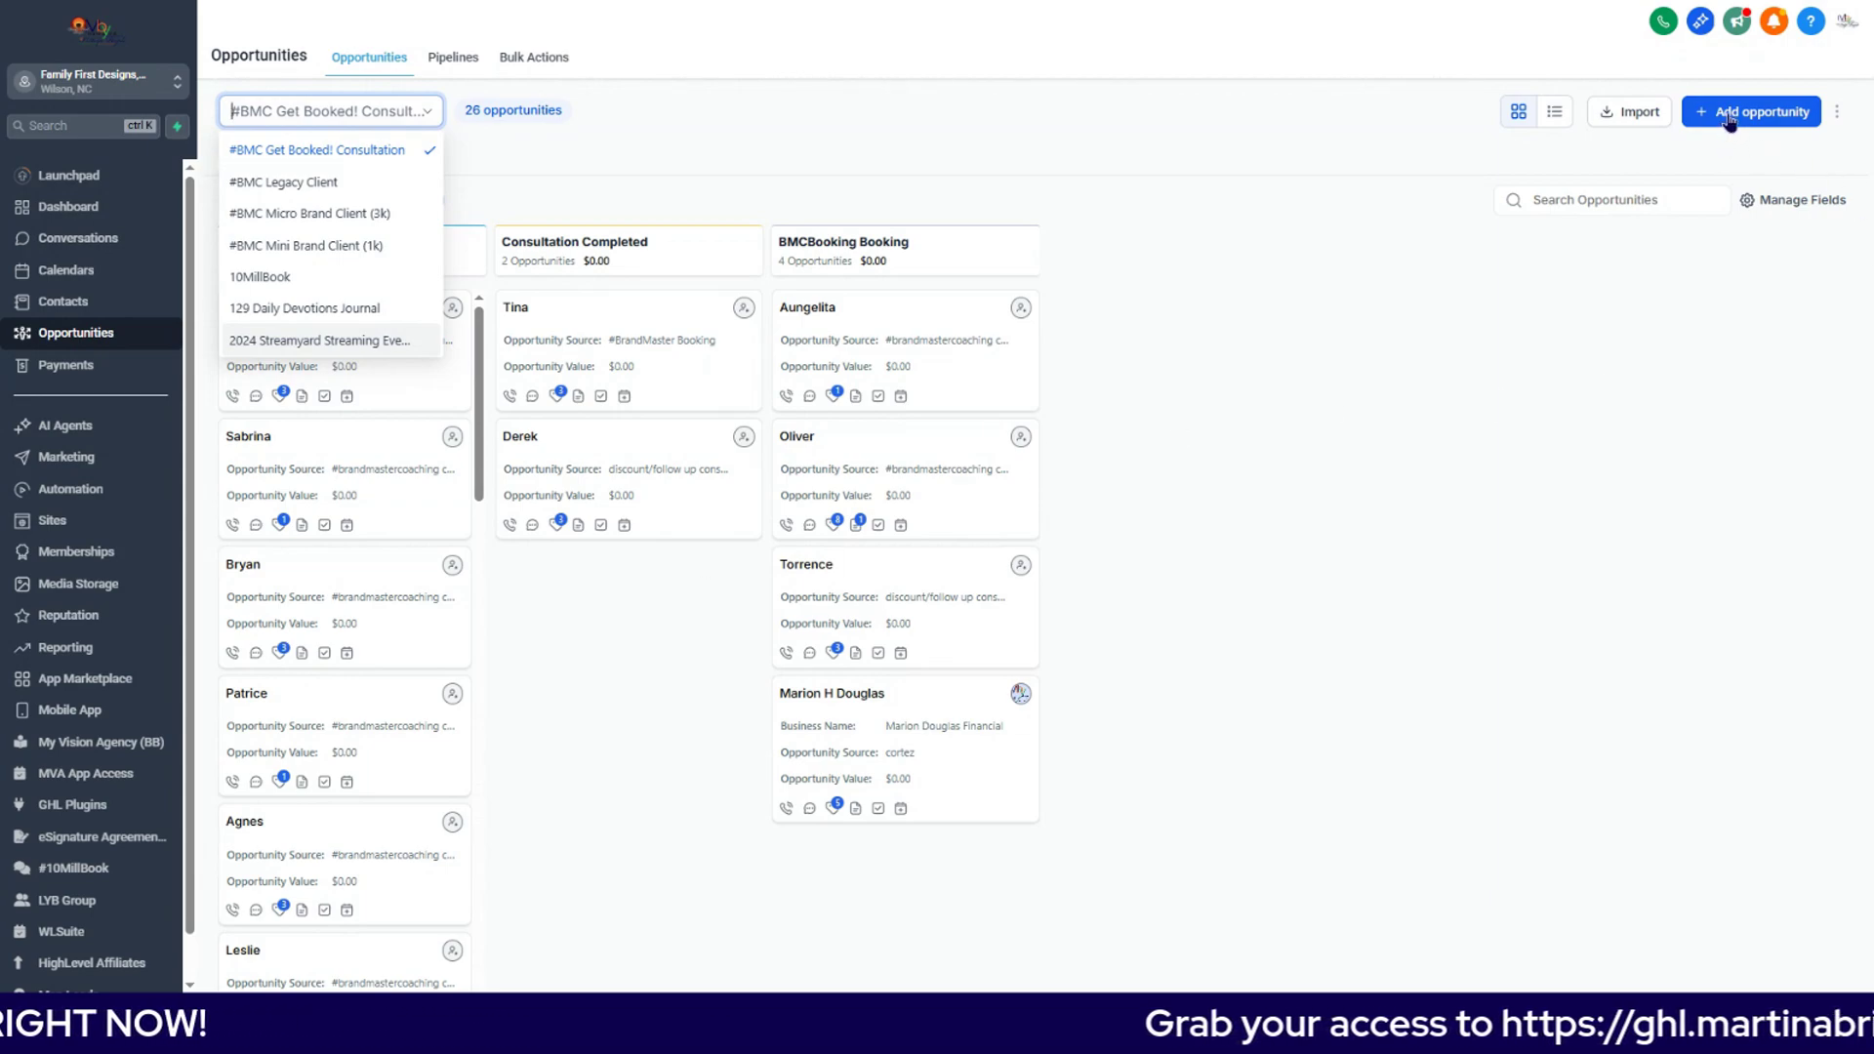
click(442, 60)
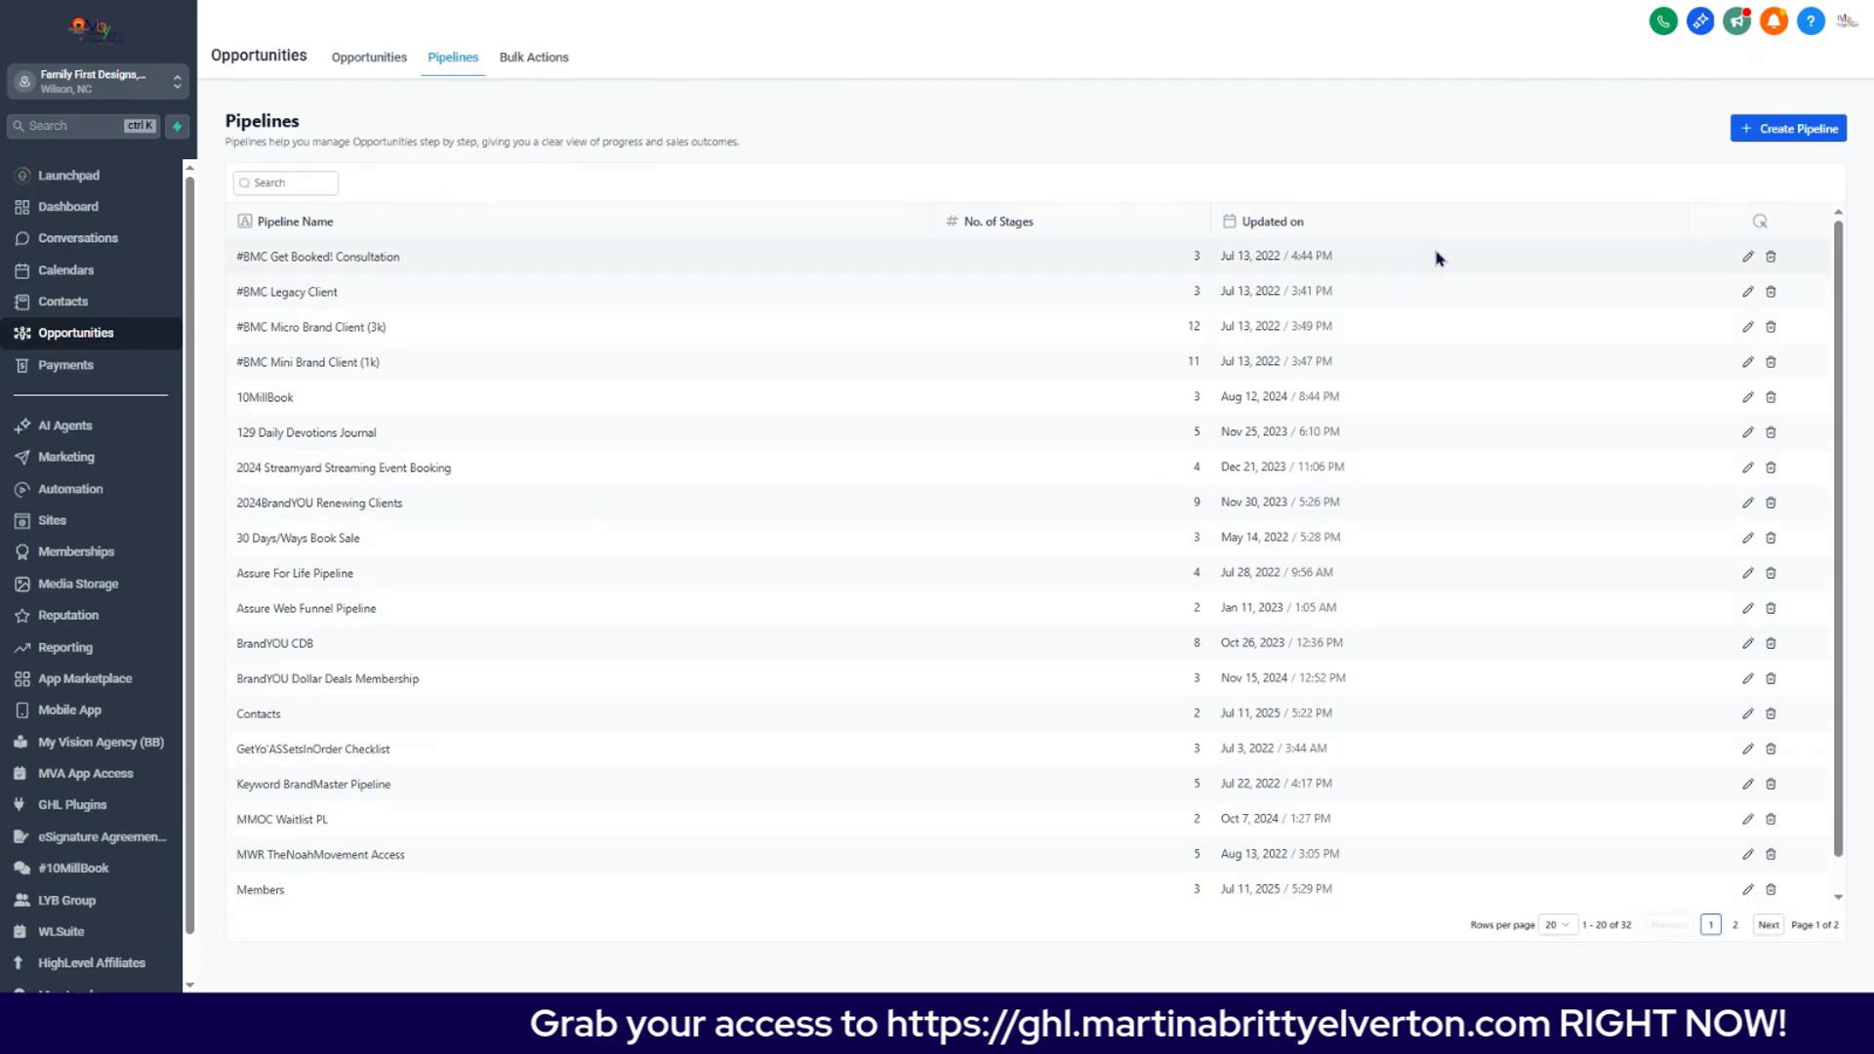
click(1805, 128)
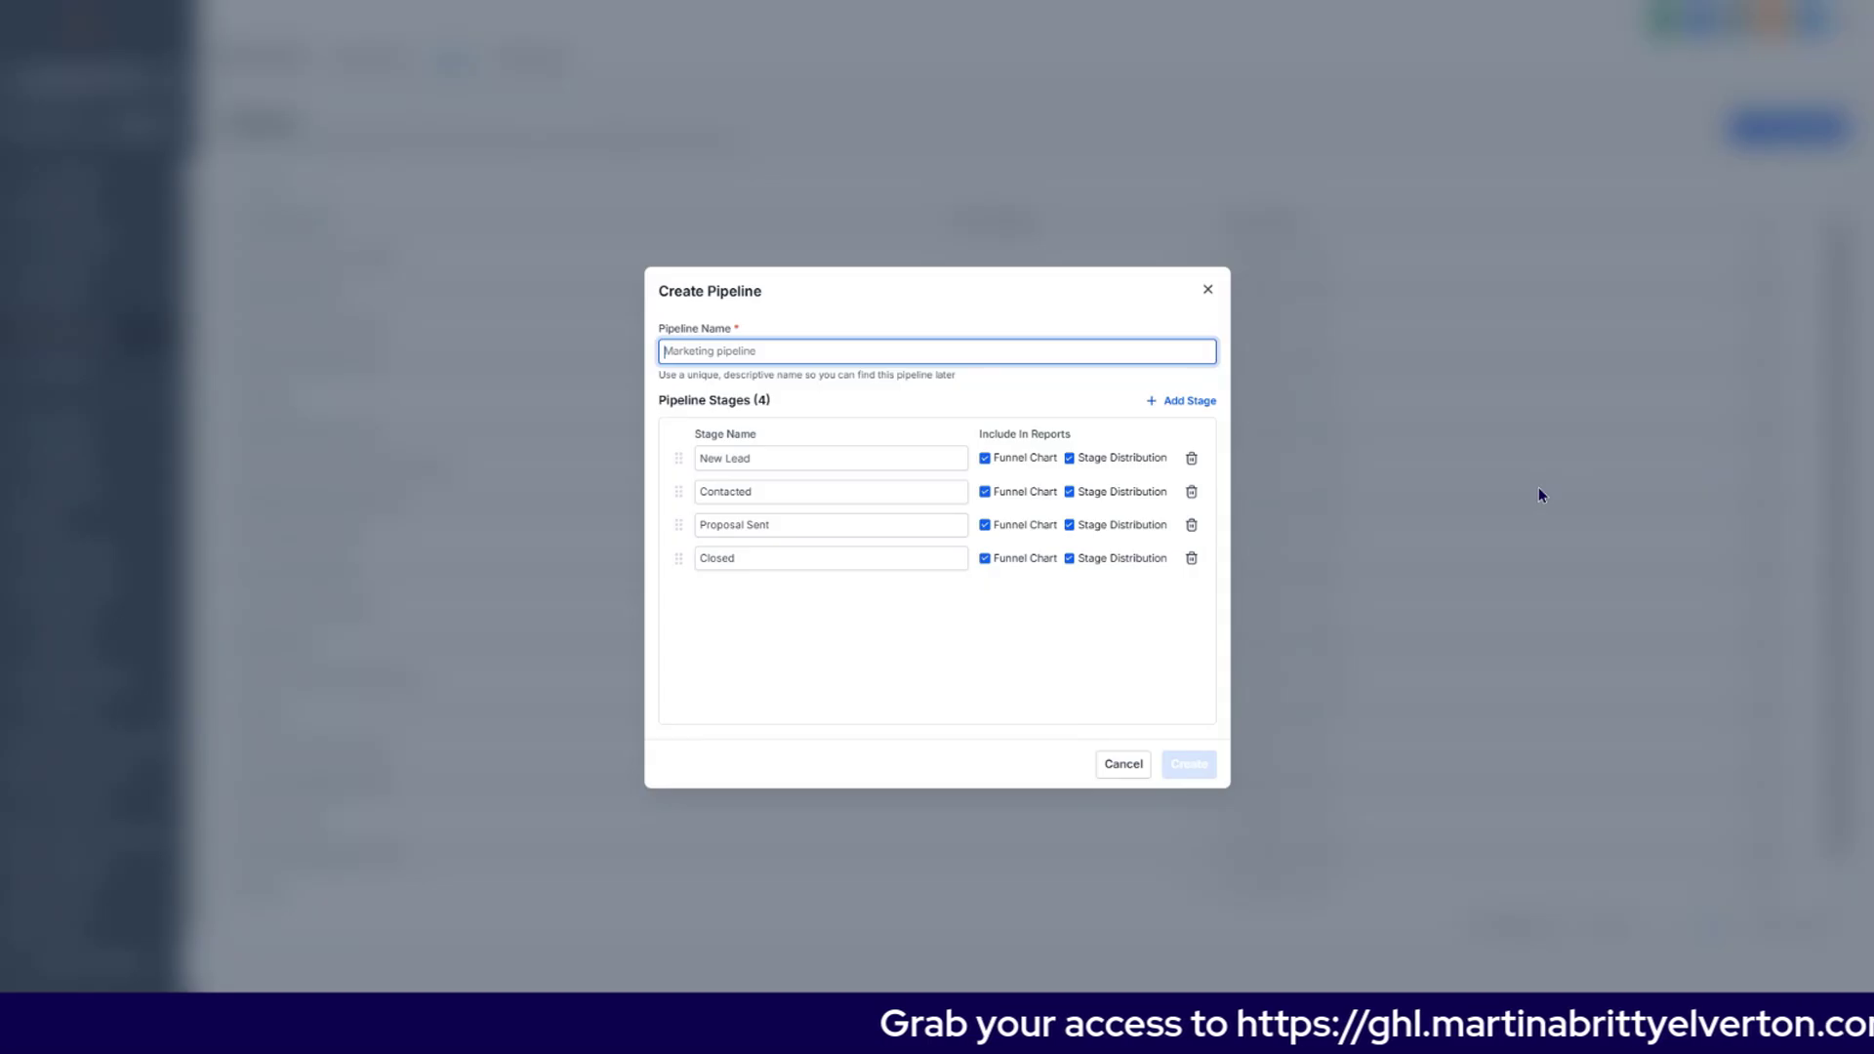
click(1123, 764)
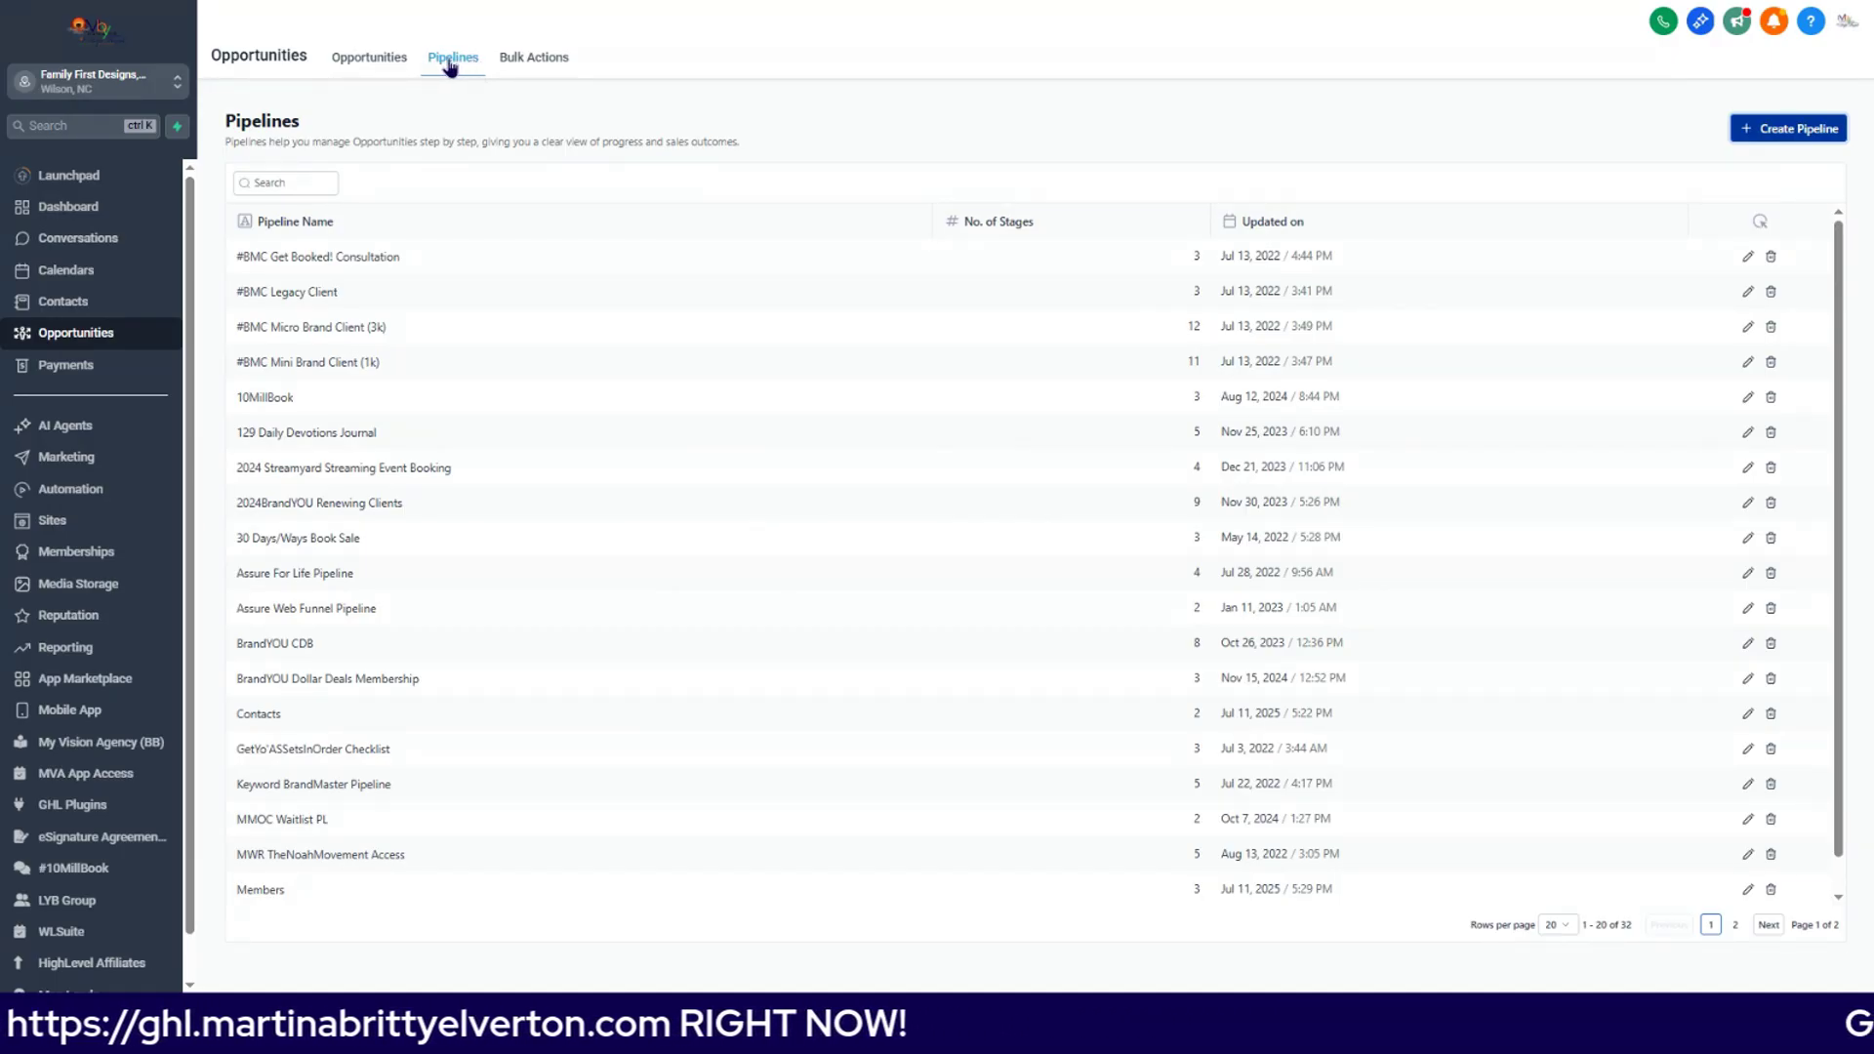
Step: Start a new pipeline and name it "Demo Speaking Opportunities", correcting the spelling of the last word
click(1801, 132)
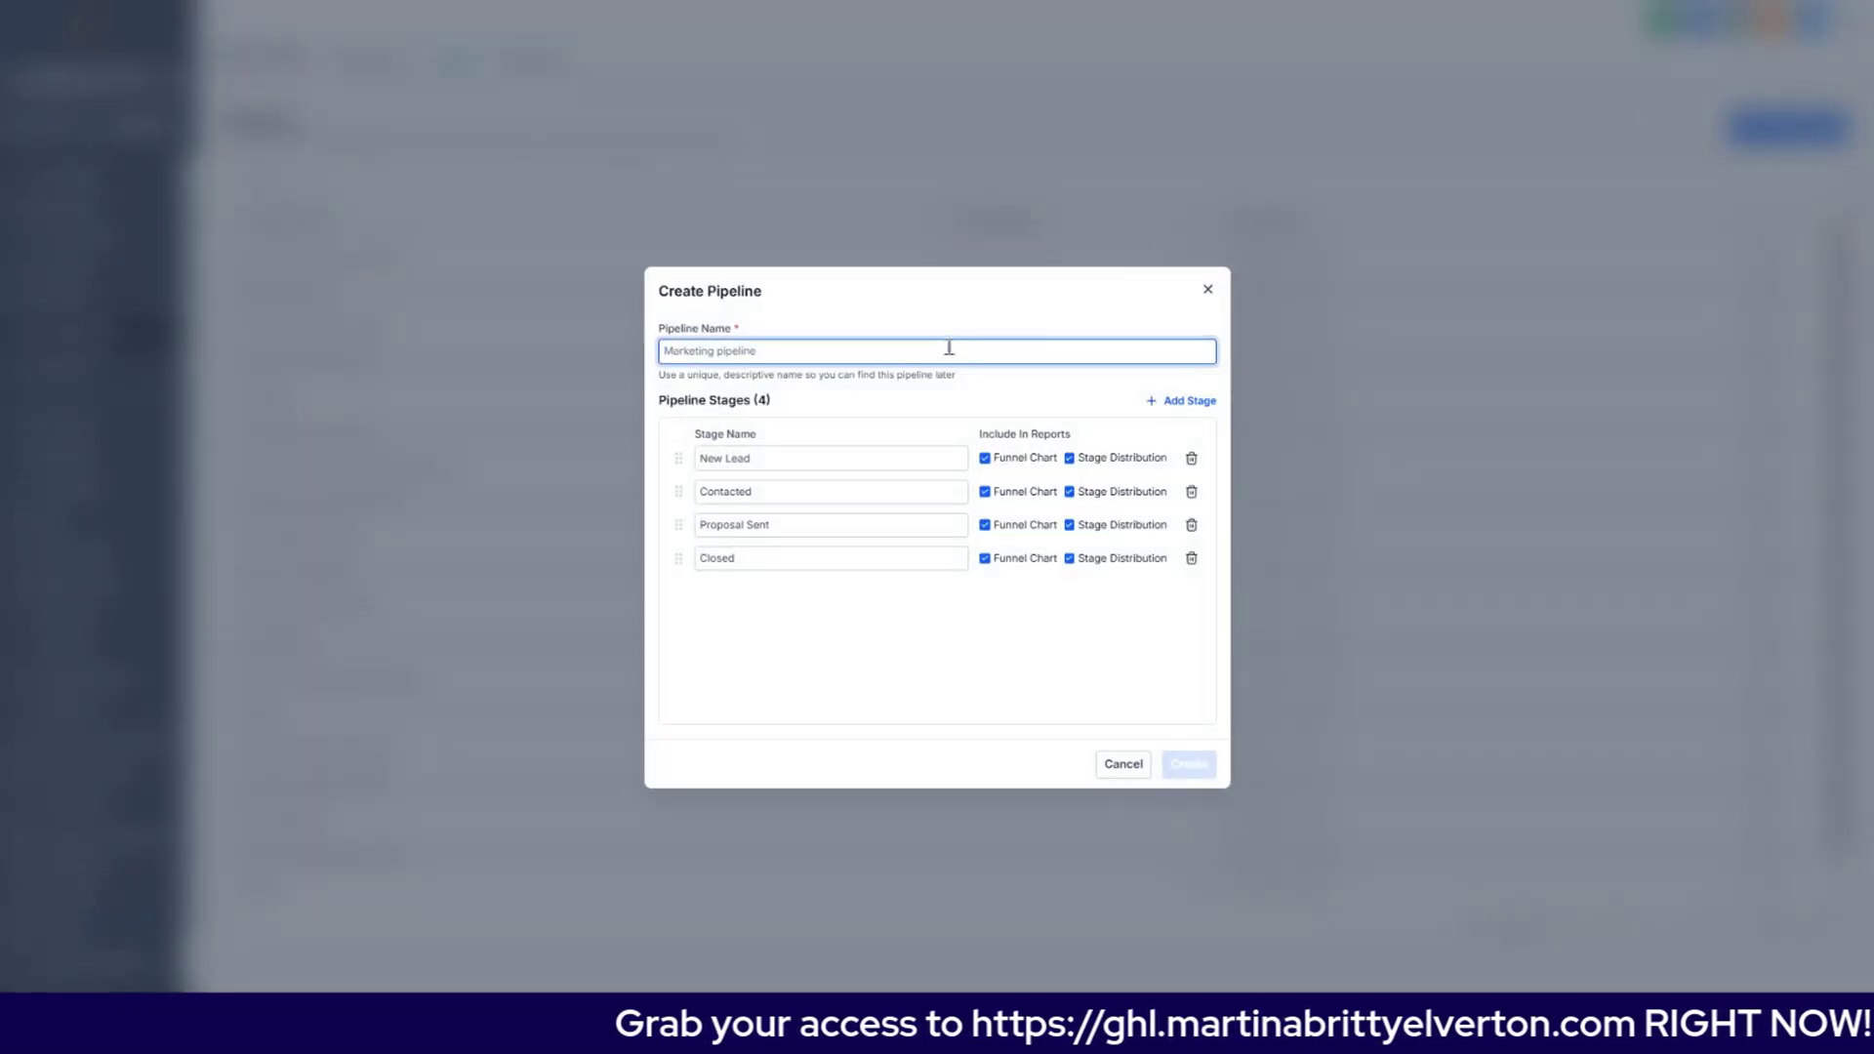
text(Sale)
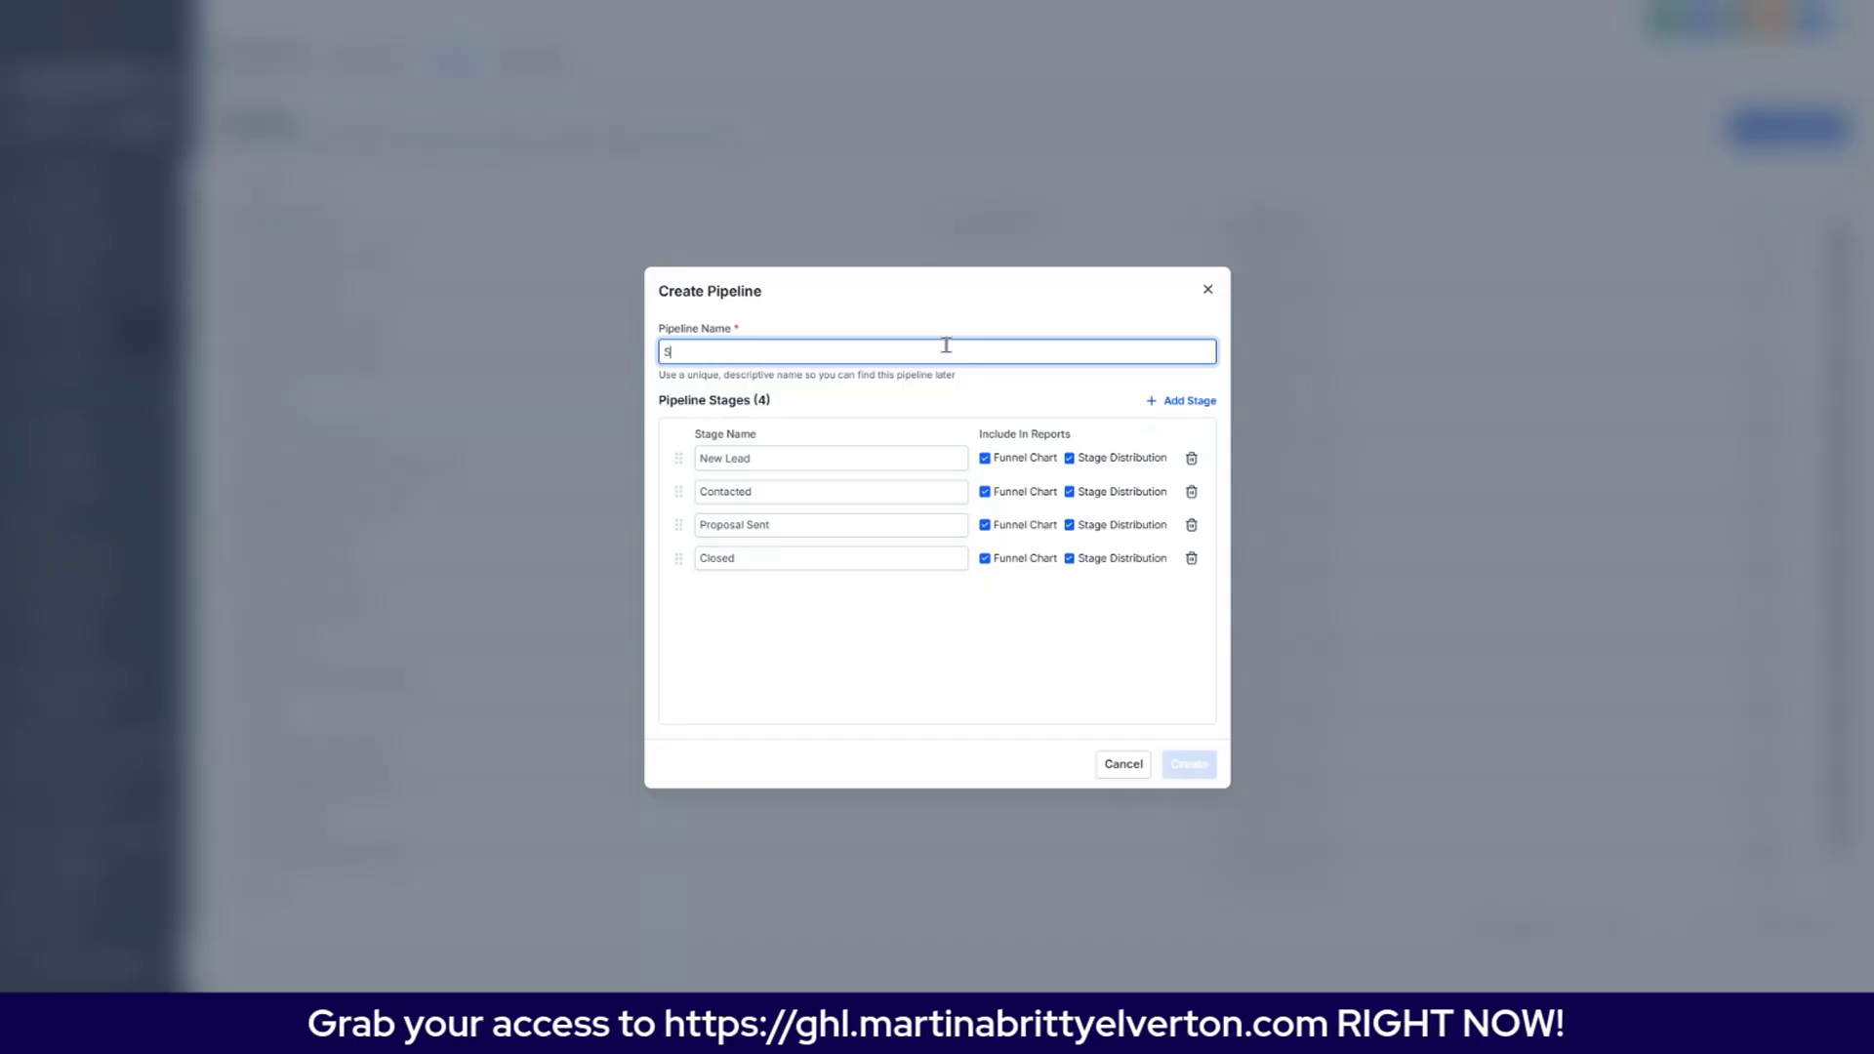
key(BackSpace)
key(BackSpace)
key(BackSpace)
key(BackSpace)
text(Dem)
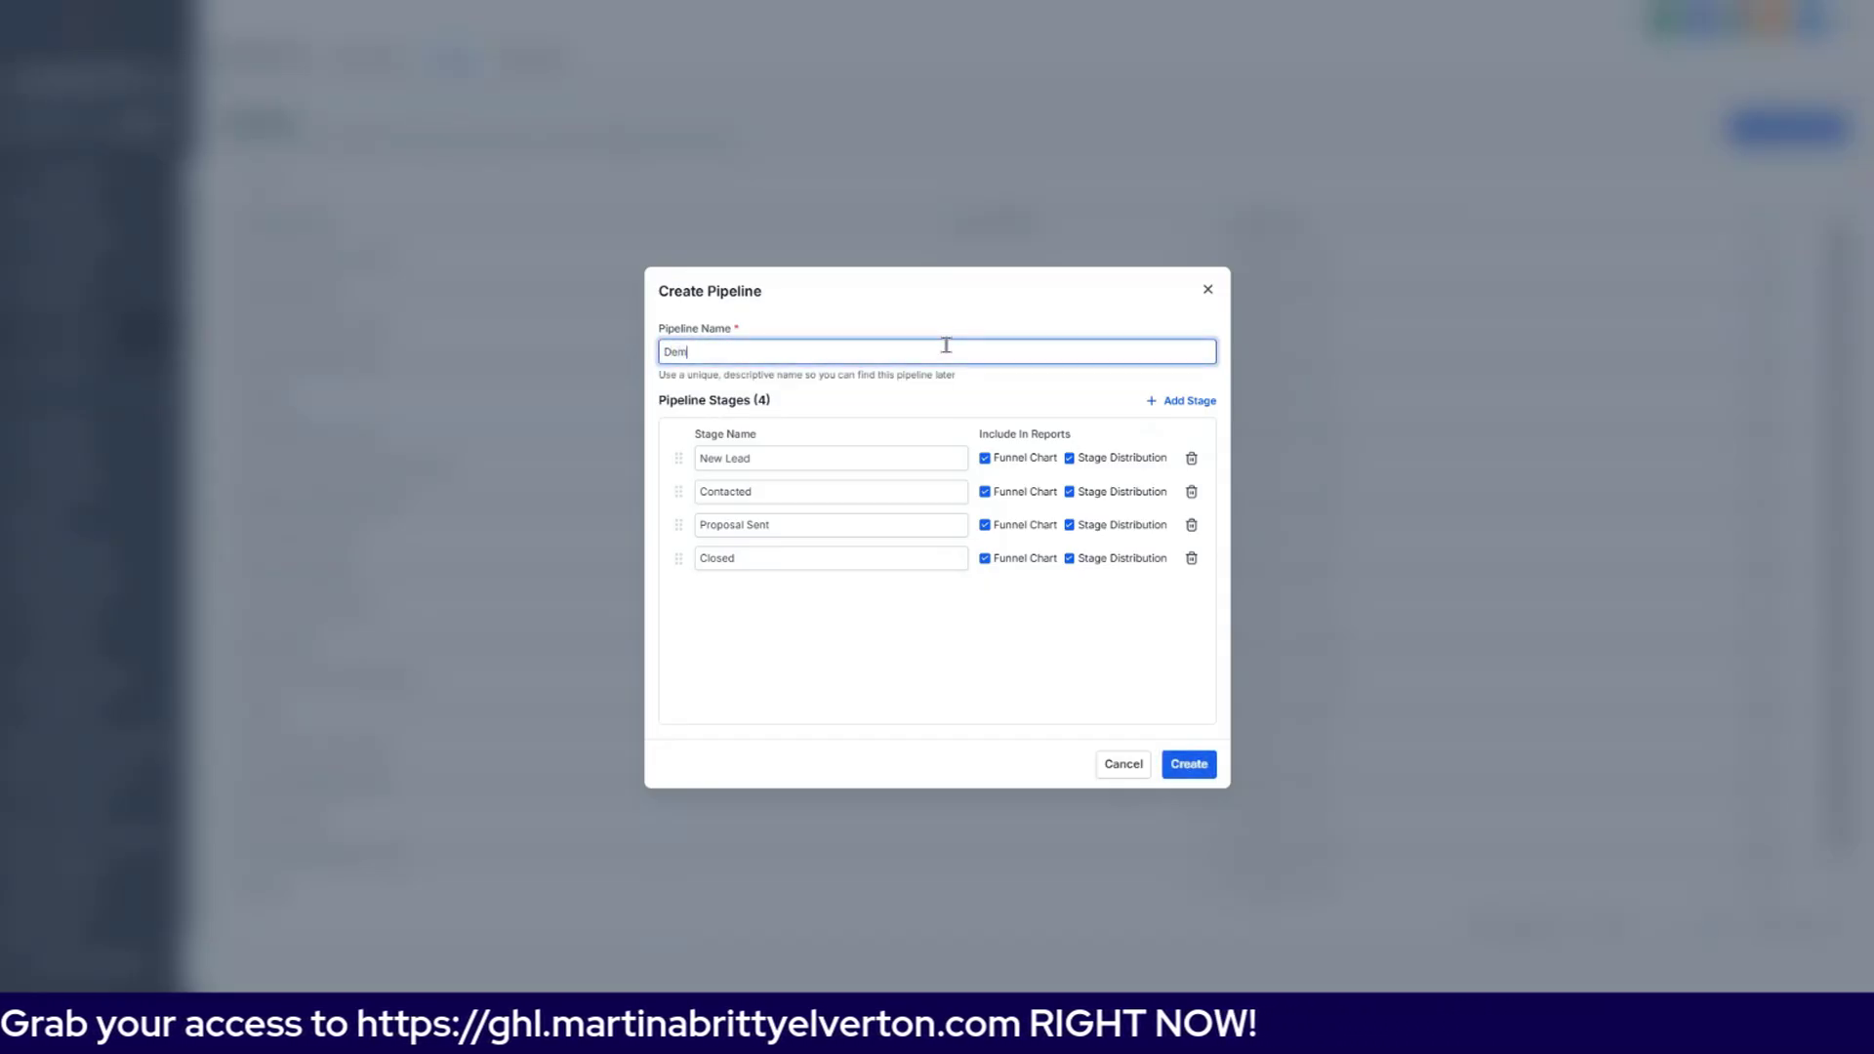
text(o Speak)
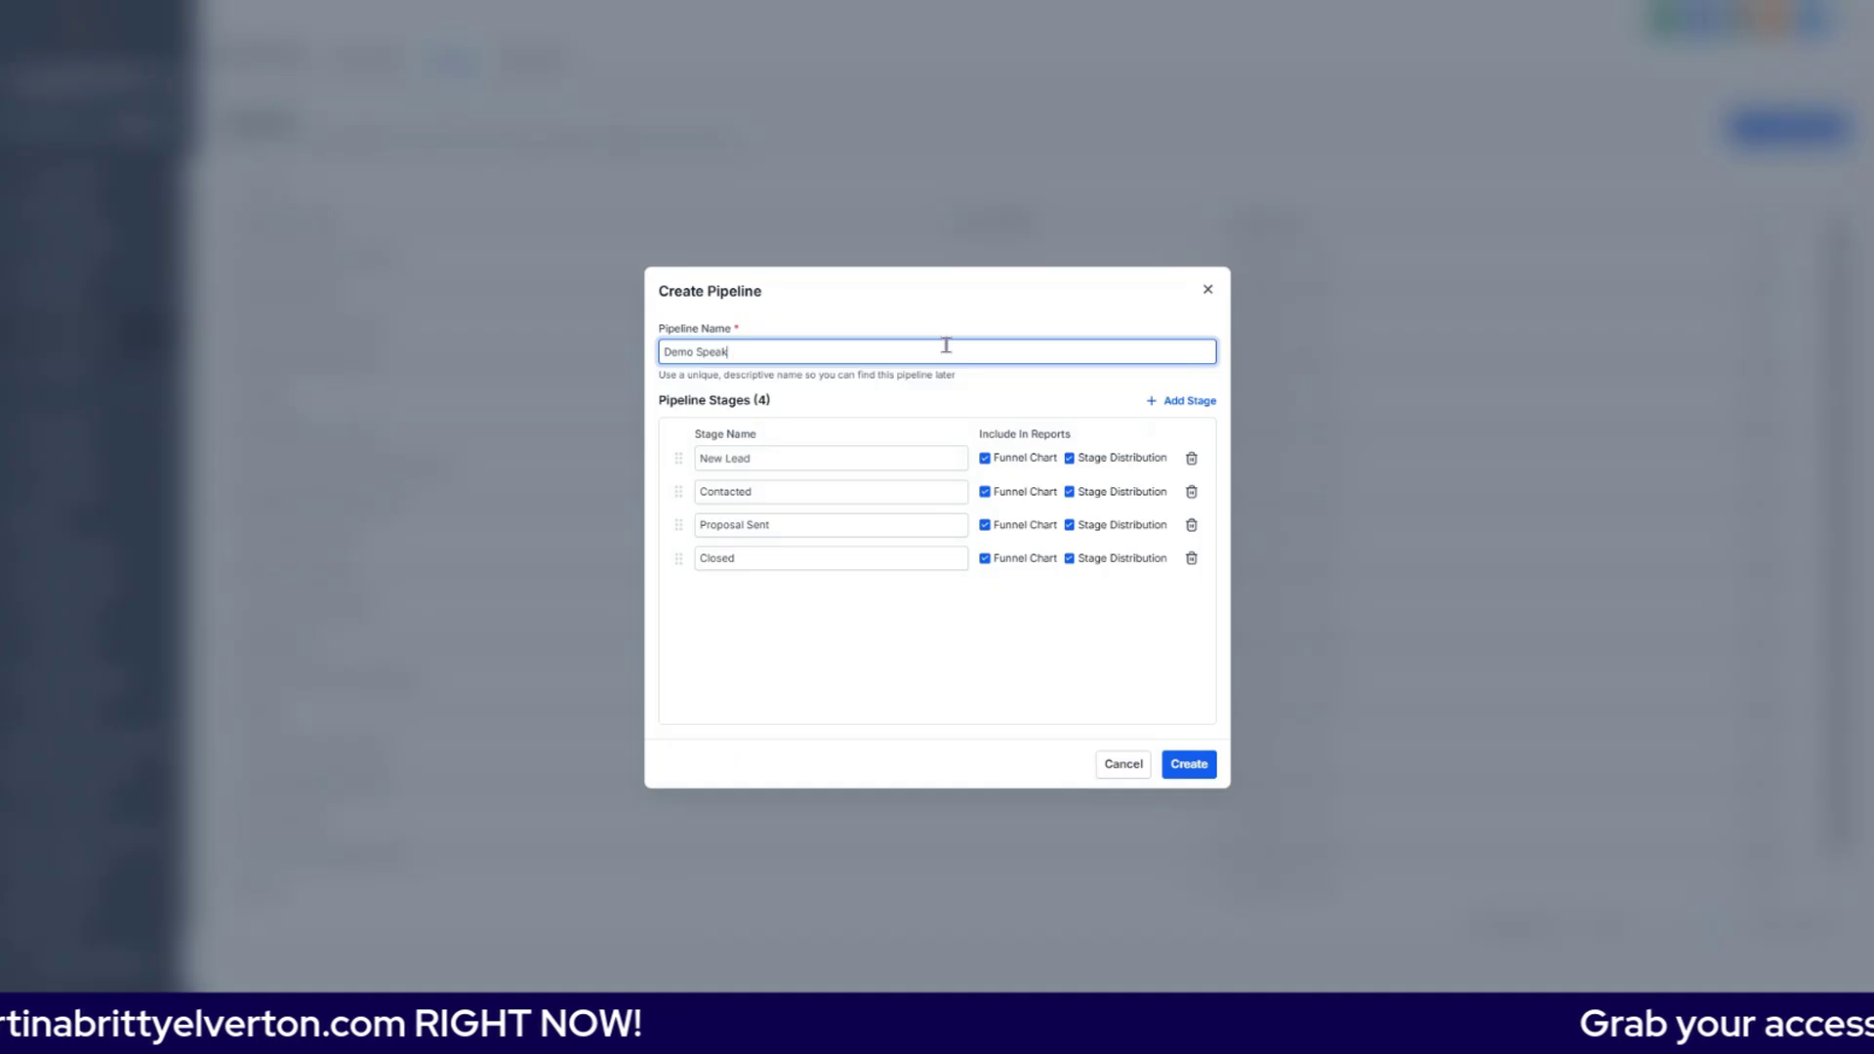
text(ing Oppo)
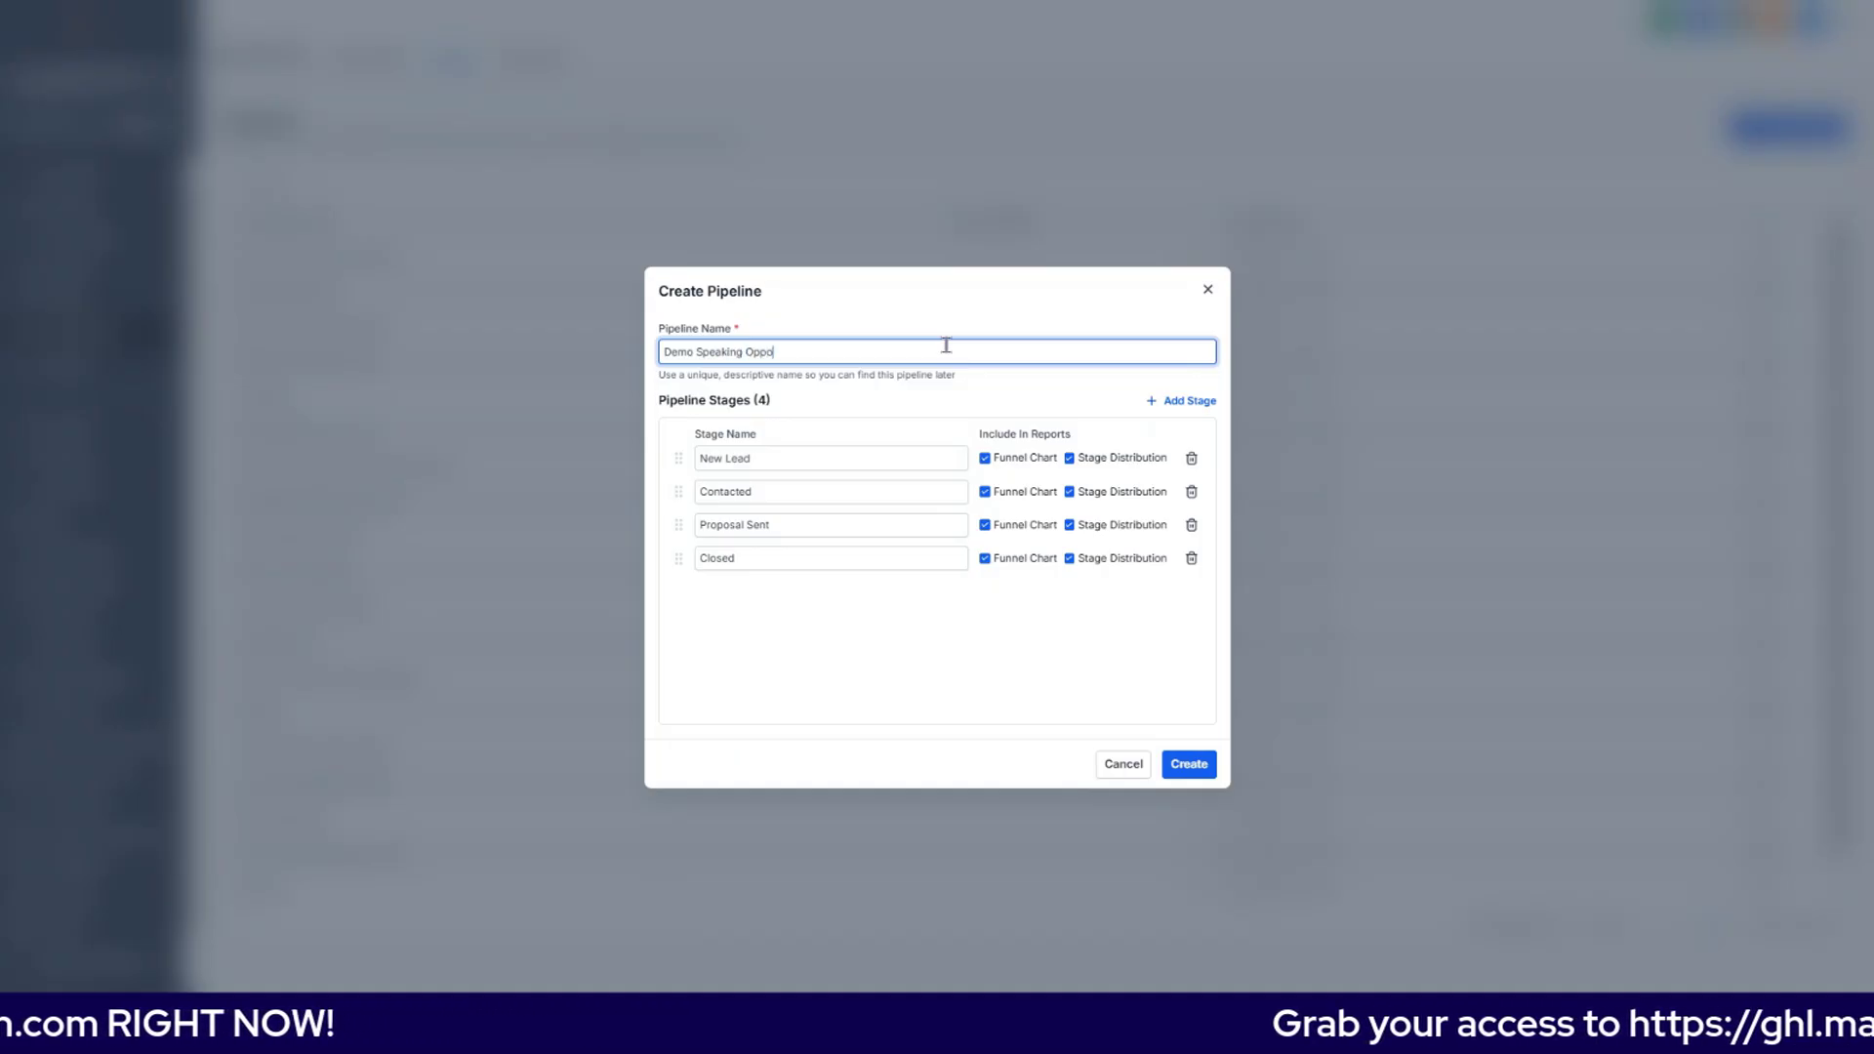
text(rtunites)
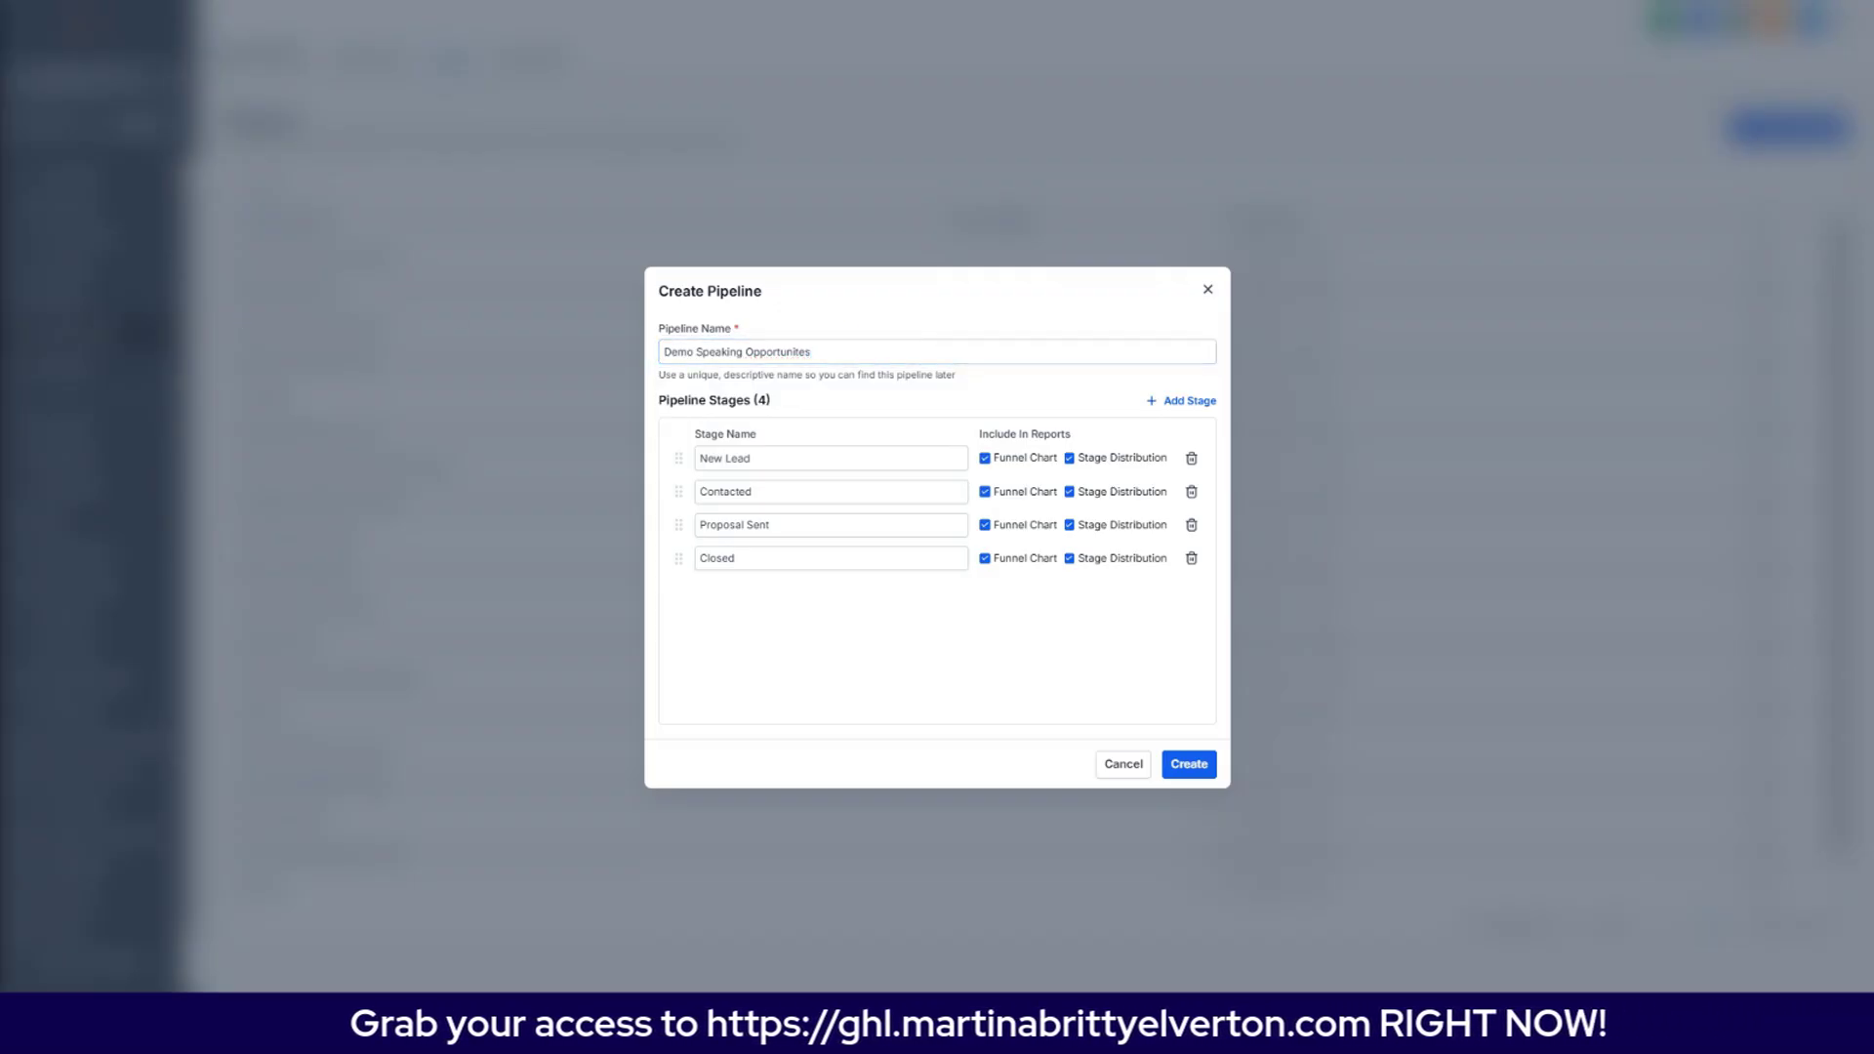
right_click(771, 348)
click(805, 360)
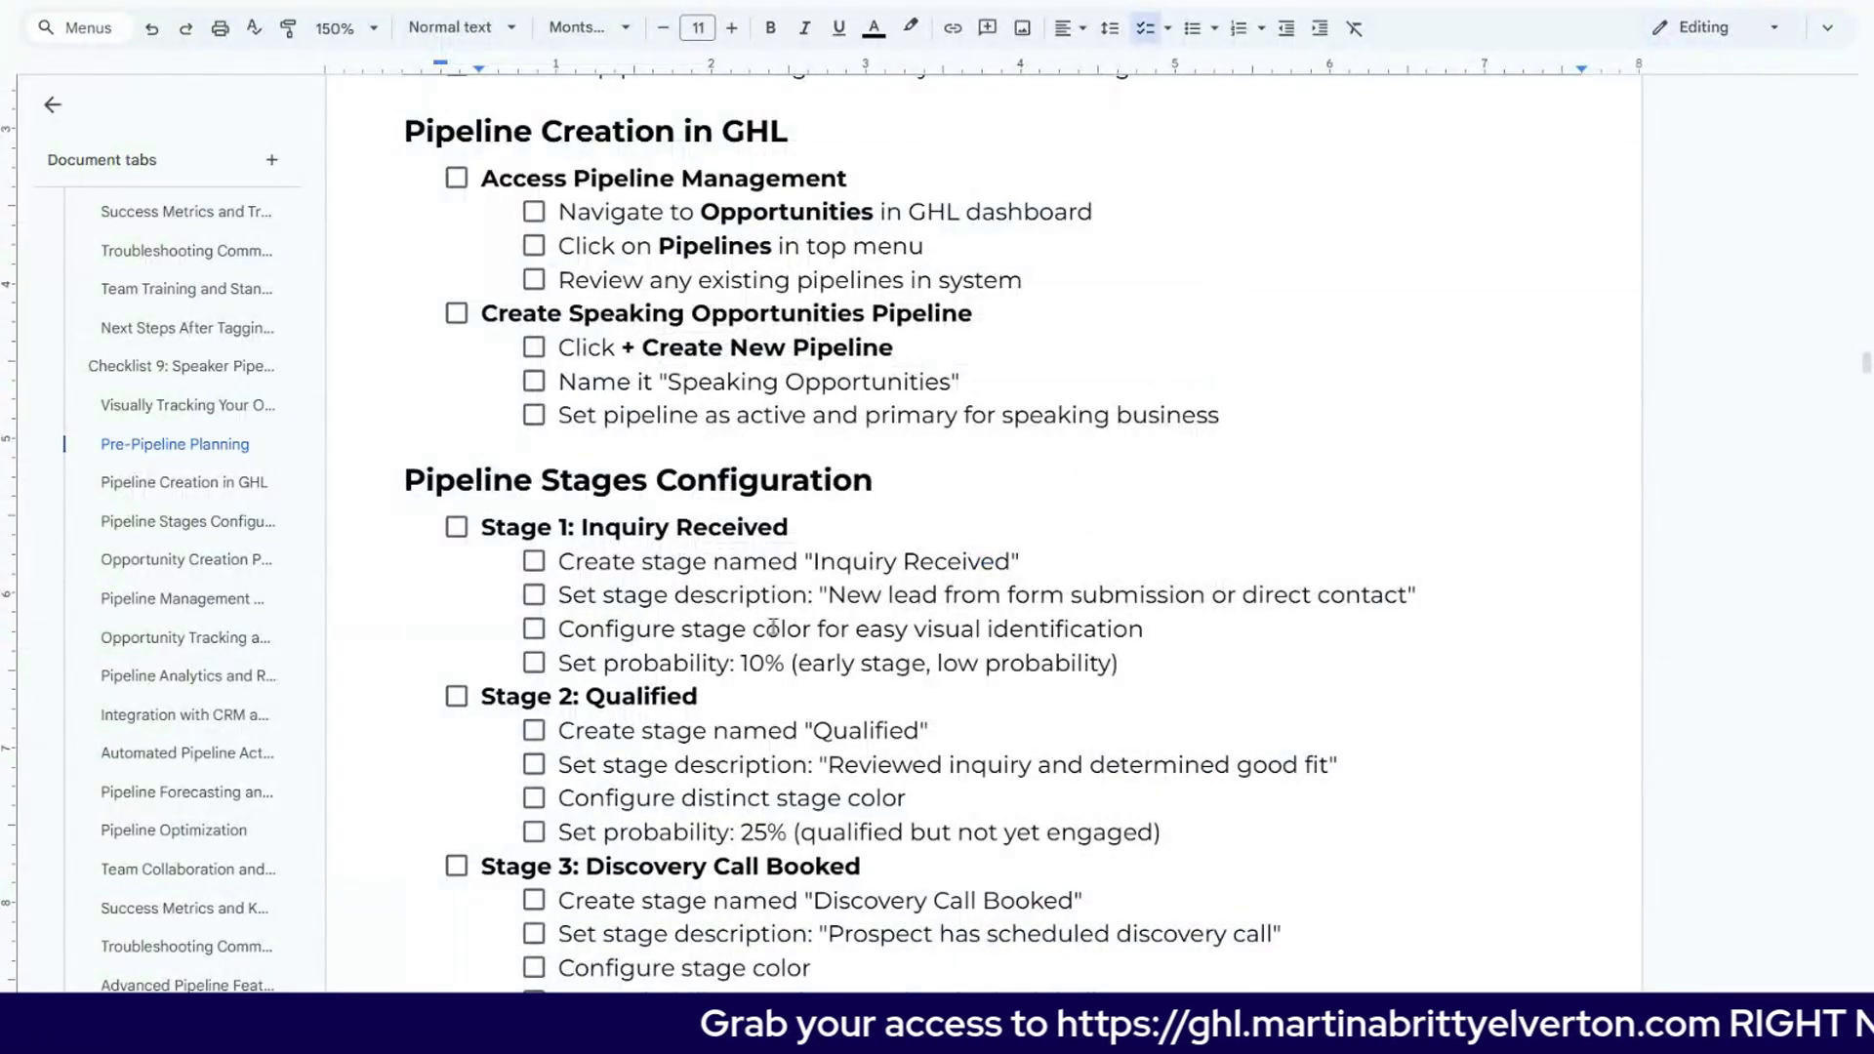
Step: Consult the checklist's Pipeline Stages Configuration section and rename the new pipeline's first two stages "Inquiry Received" and "Qualified"
scroll(837, 490, down, 1)
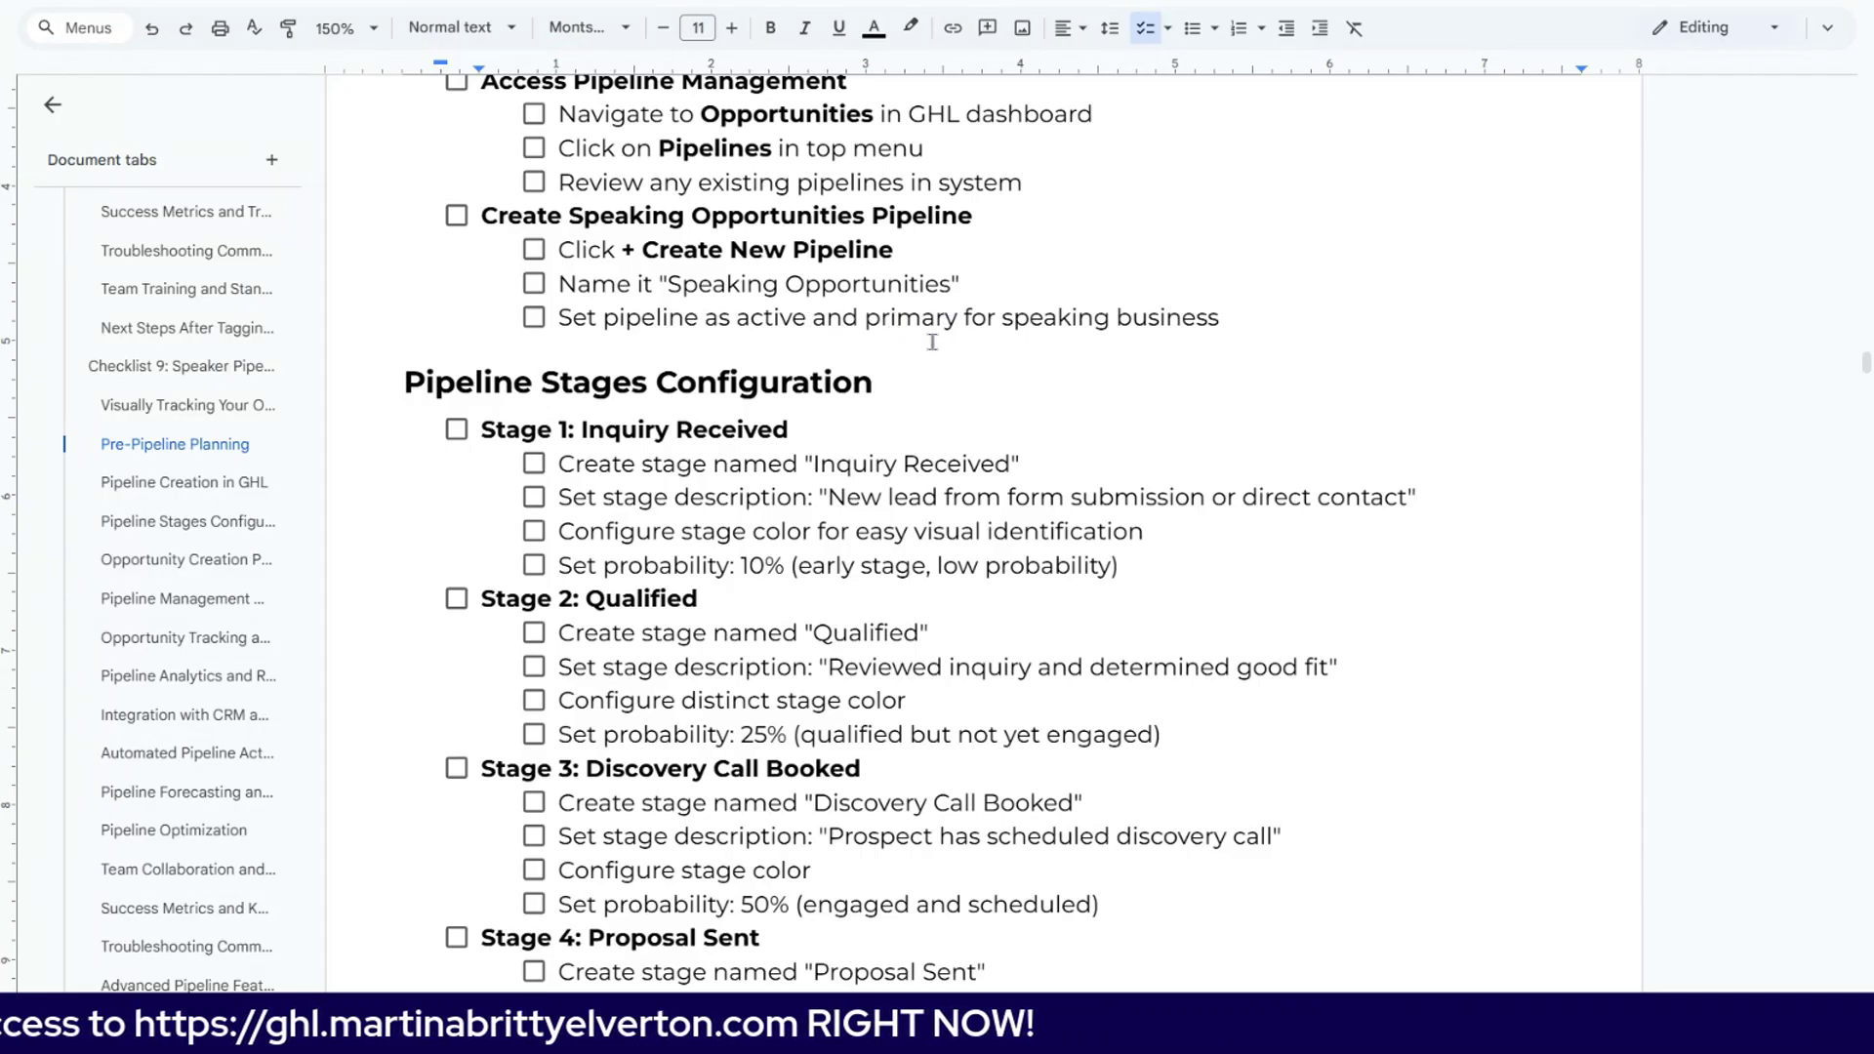
scroll(852, 454, down, 2)
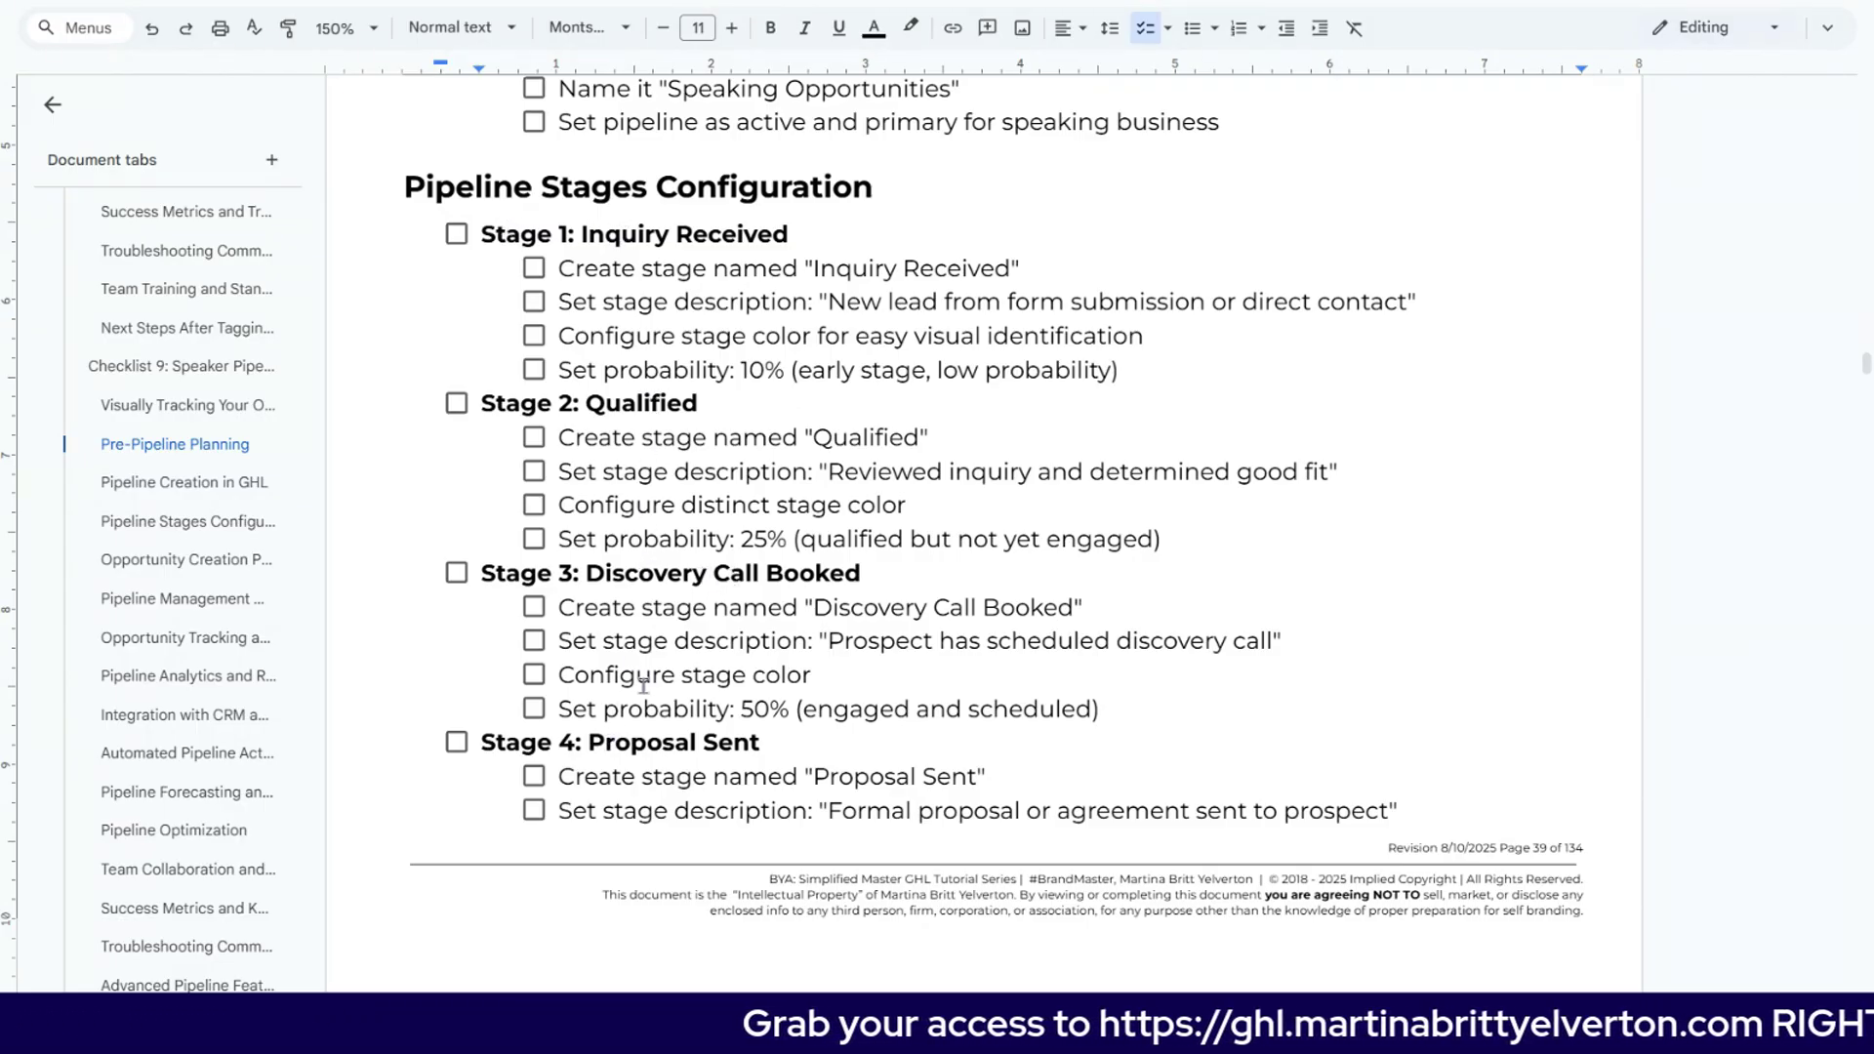
scroll(643, 686, down, 6)
scroll(721, 649, up, 9)
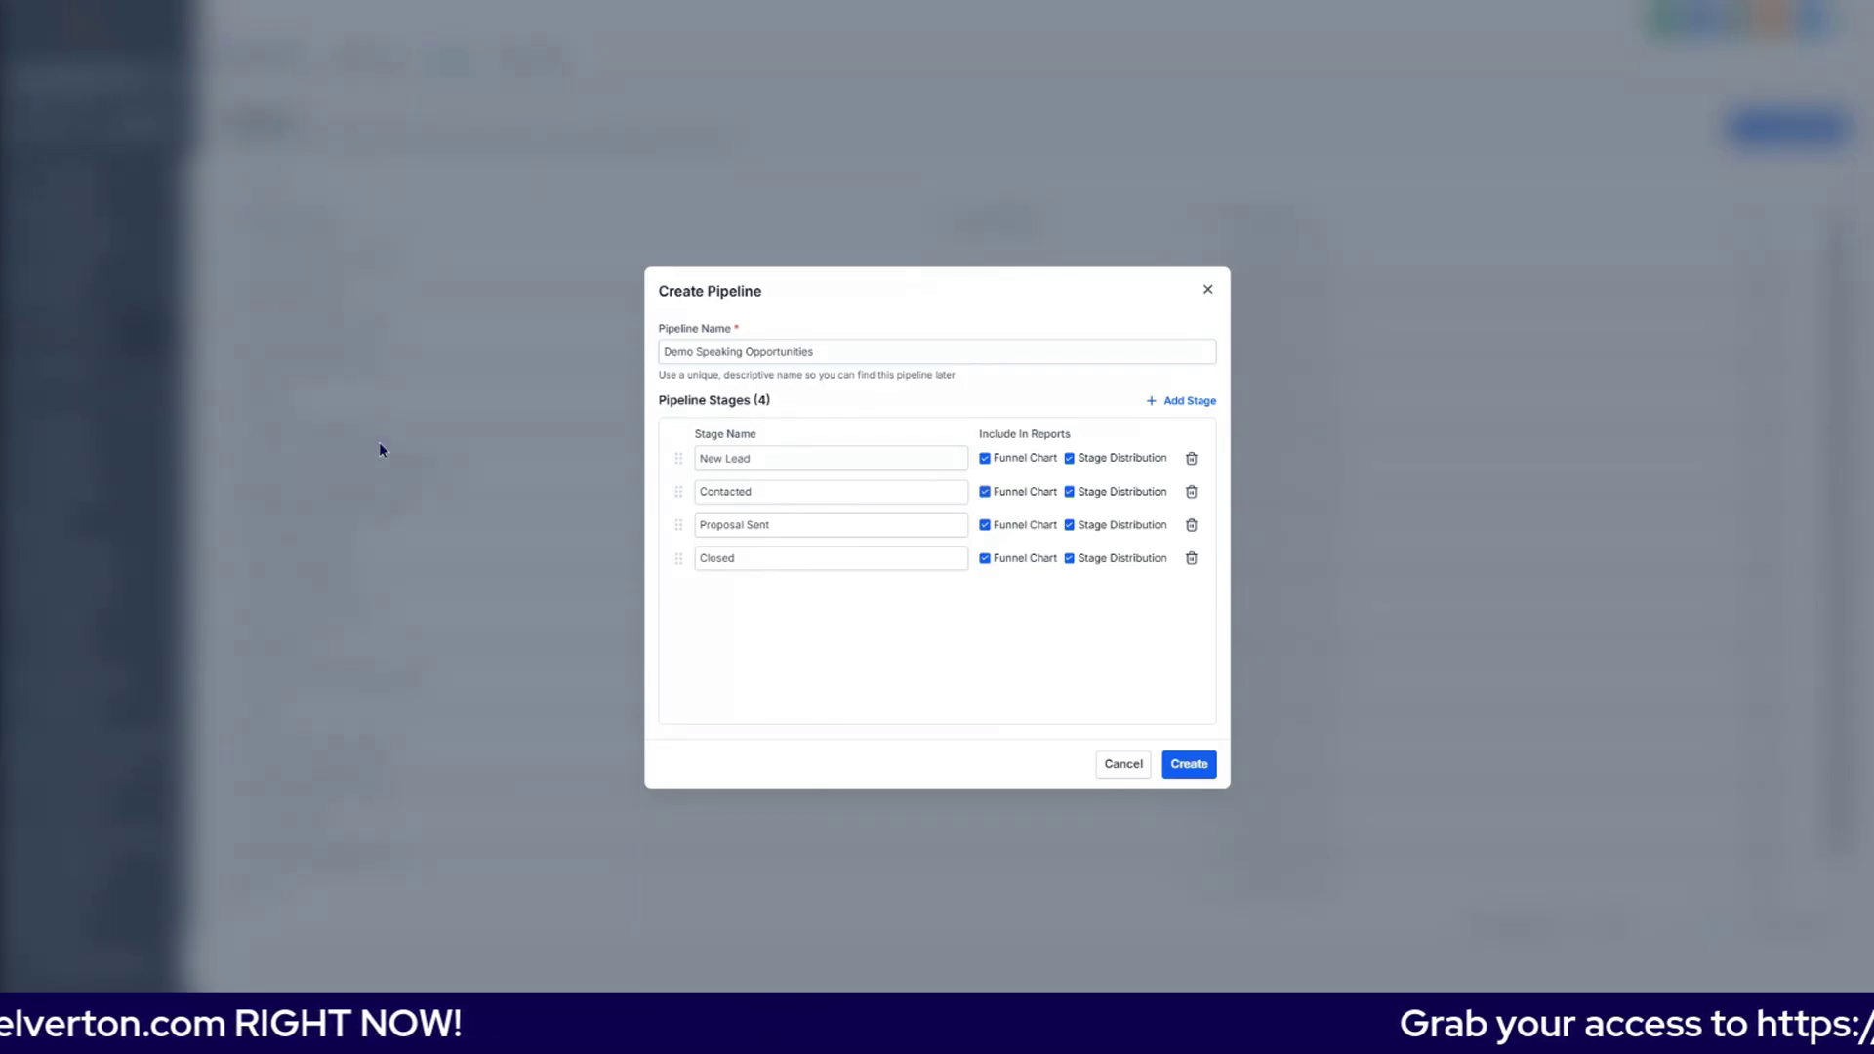
drag(774, 456, 657, 460)
text(Inquiry Received)
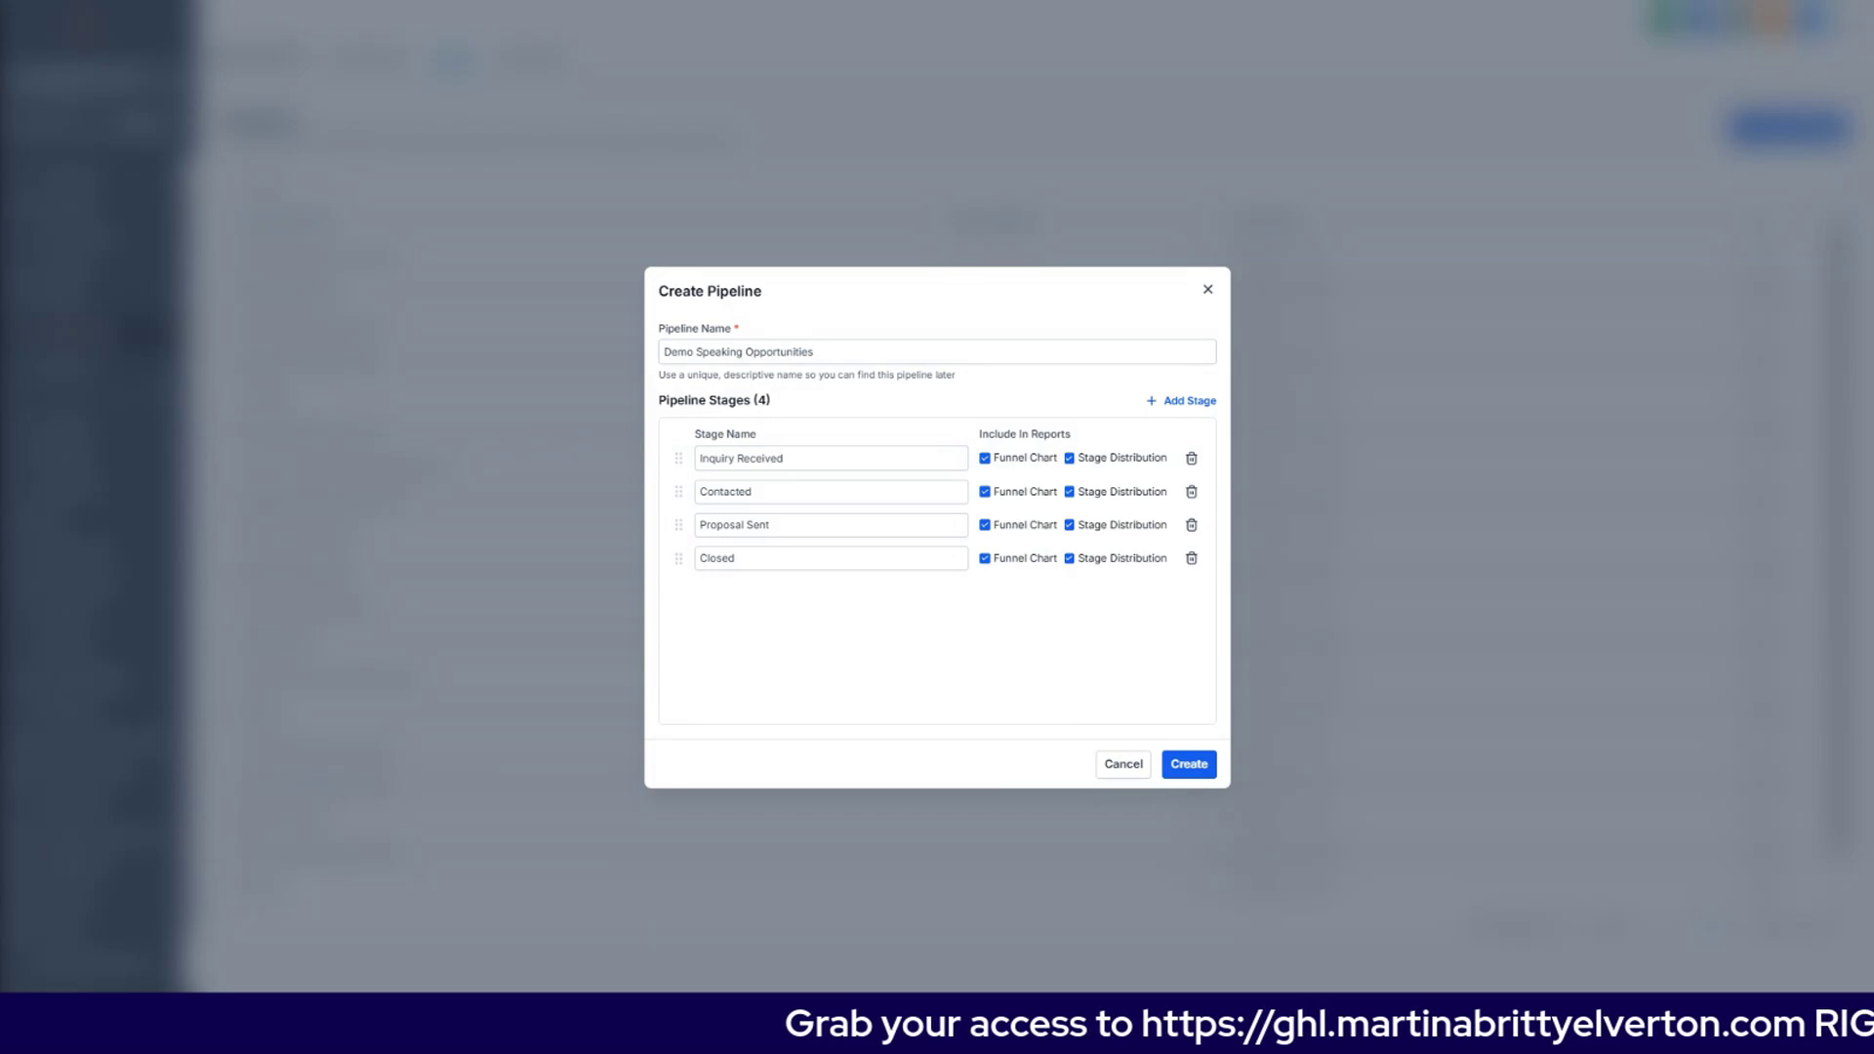
drag(791, 491, 642, 490)
text(Qualified)
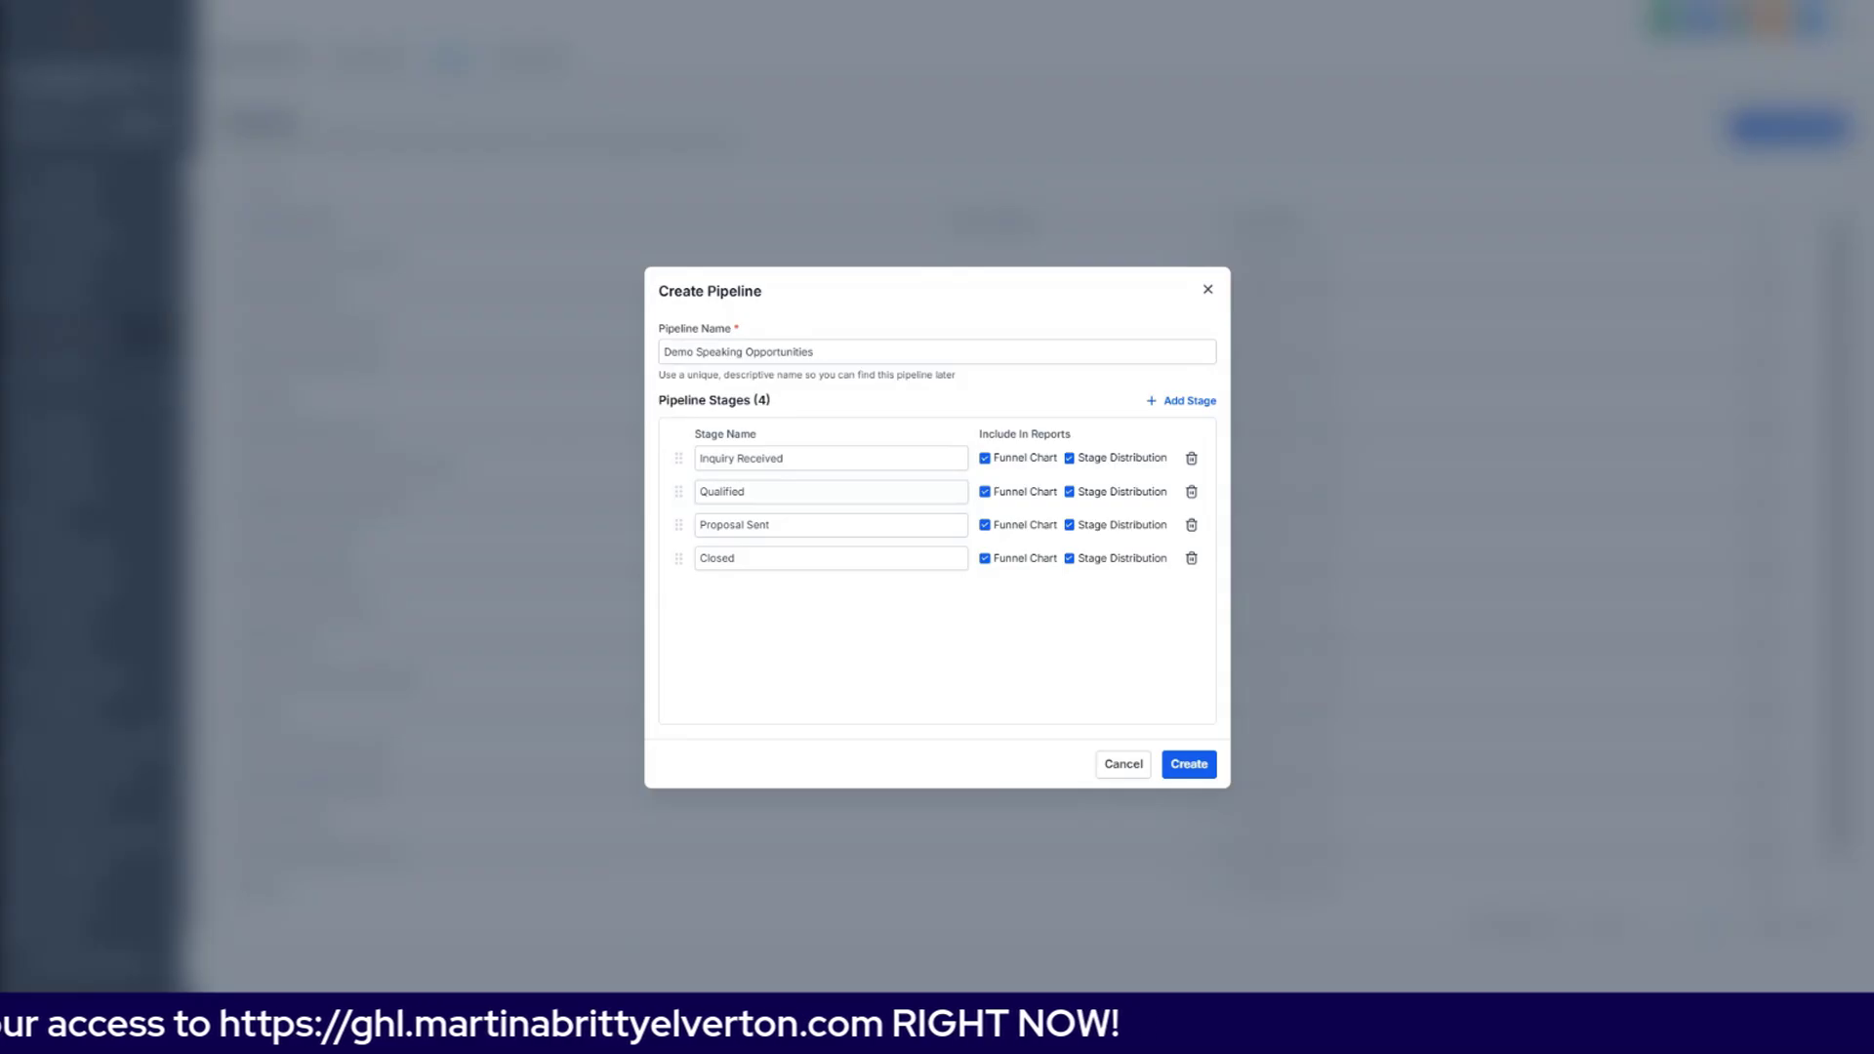
Step: Rename the pipeline's third stage "Call Booked" and its fourth stage "Proposal Sent"
drag(787, 525, 621, 525)
text(Call Booked)
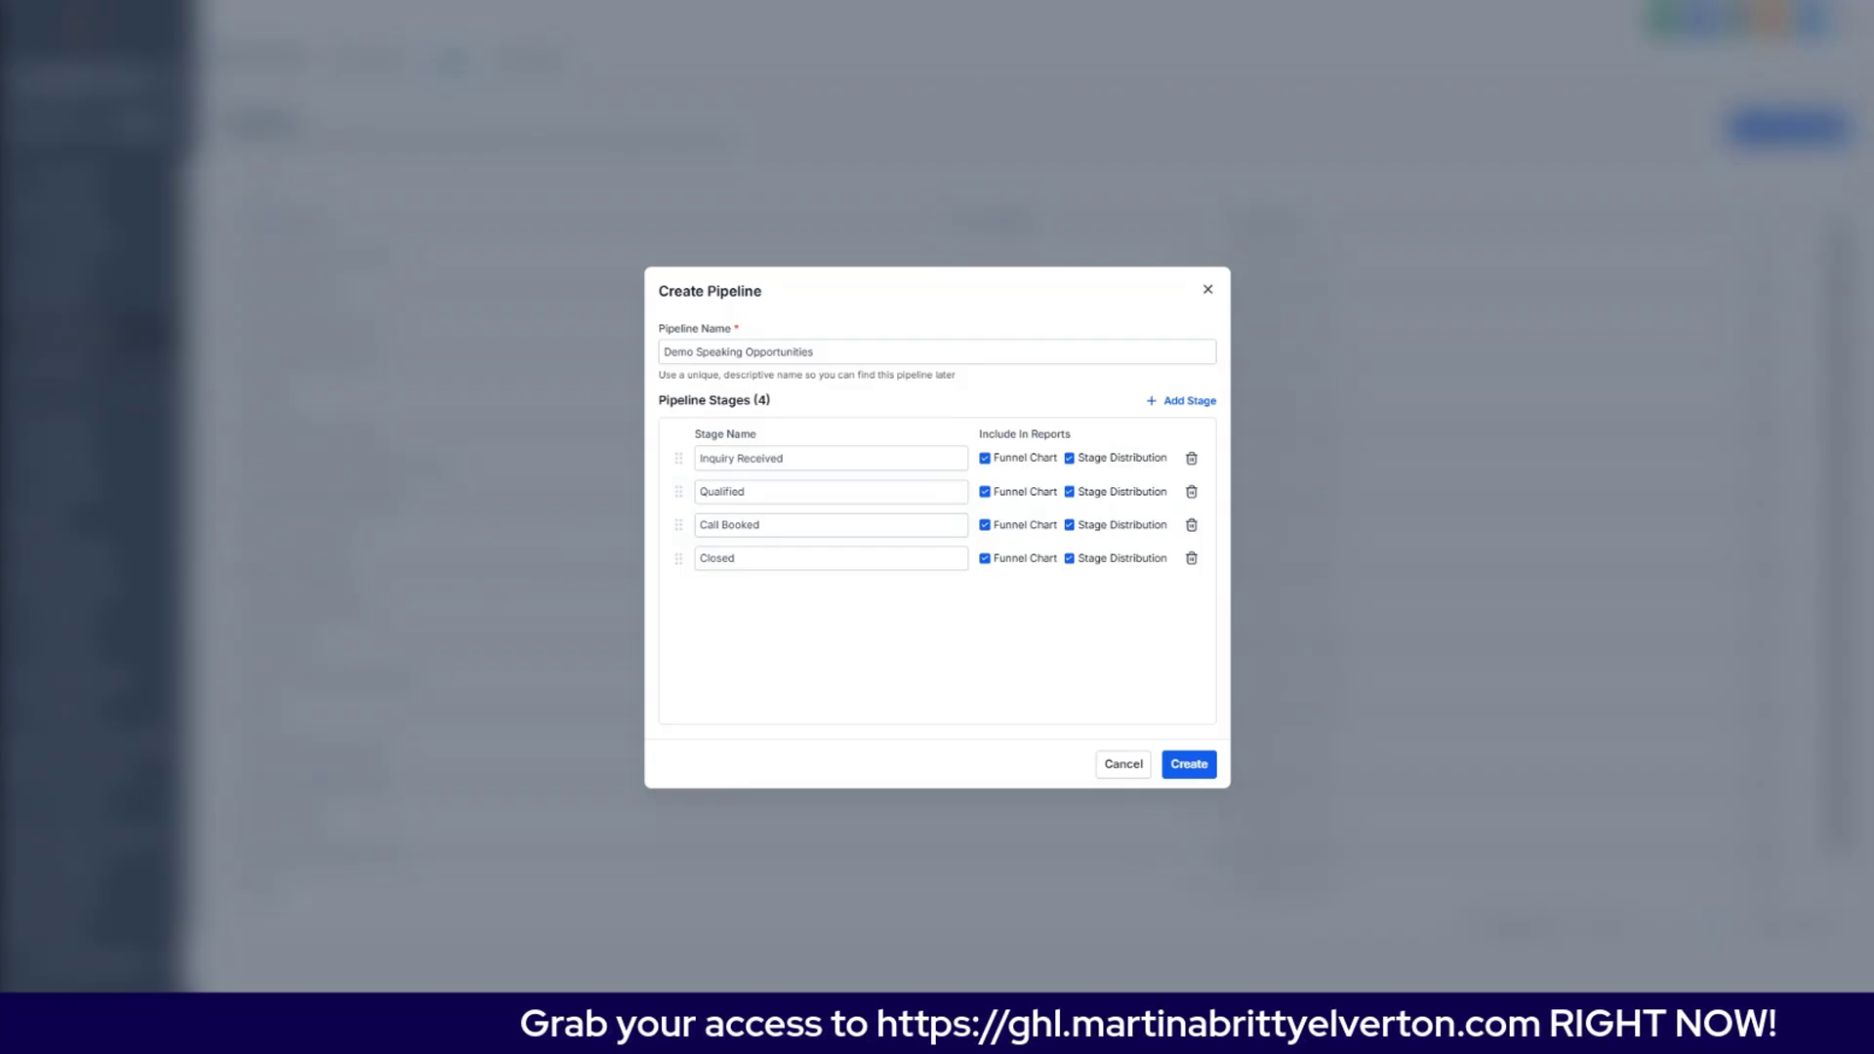
drag(770, 526, 649, 553)
text(Proposal Sent)
key(Tab)
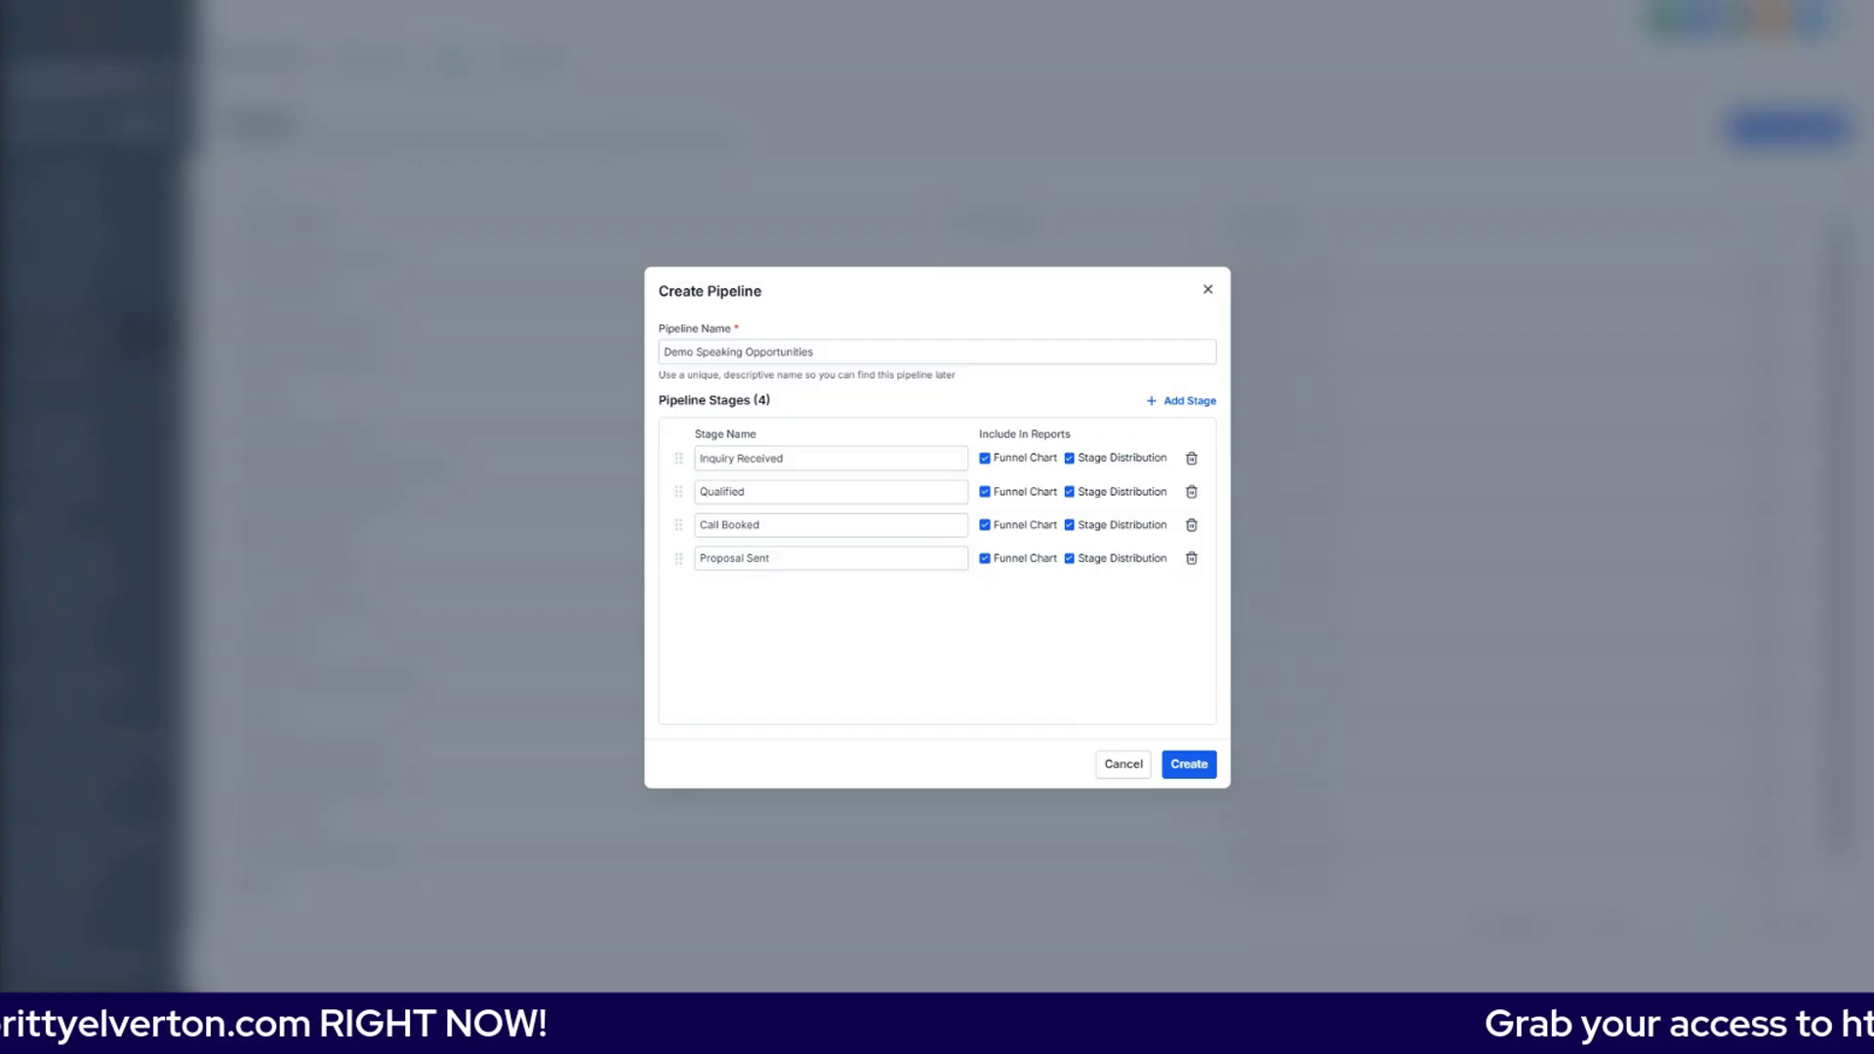
Step: Add a fifth stage named "Booked/Lost" and create the pipeline
click(1184, 401)
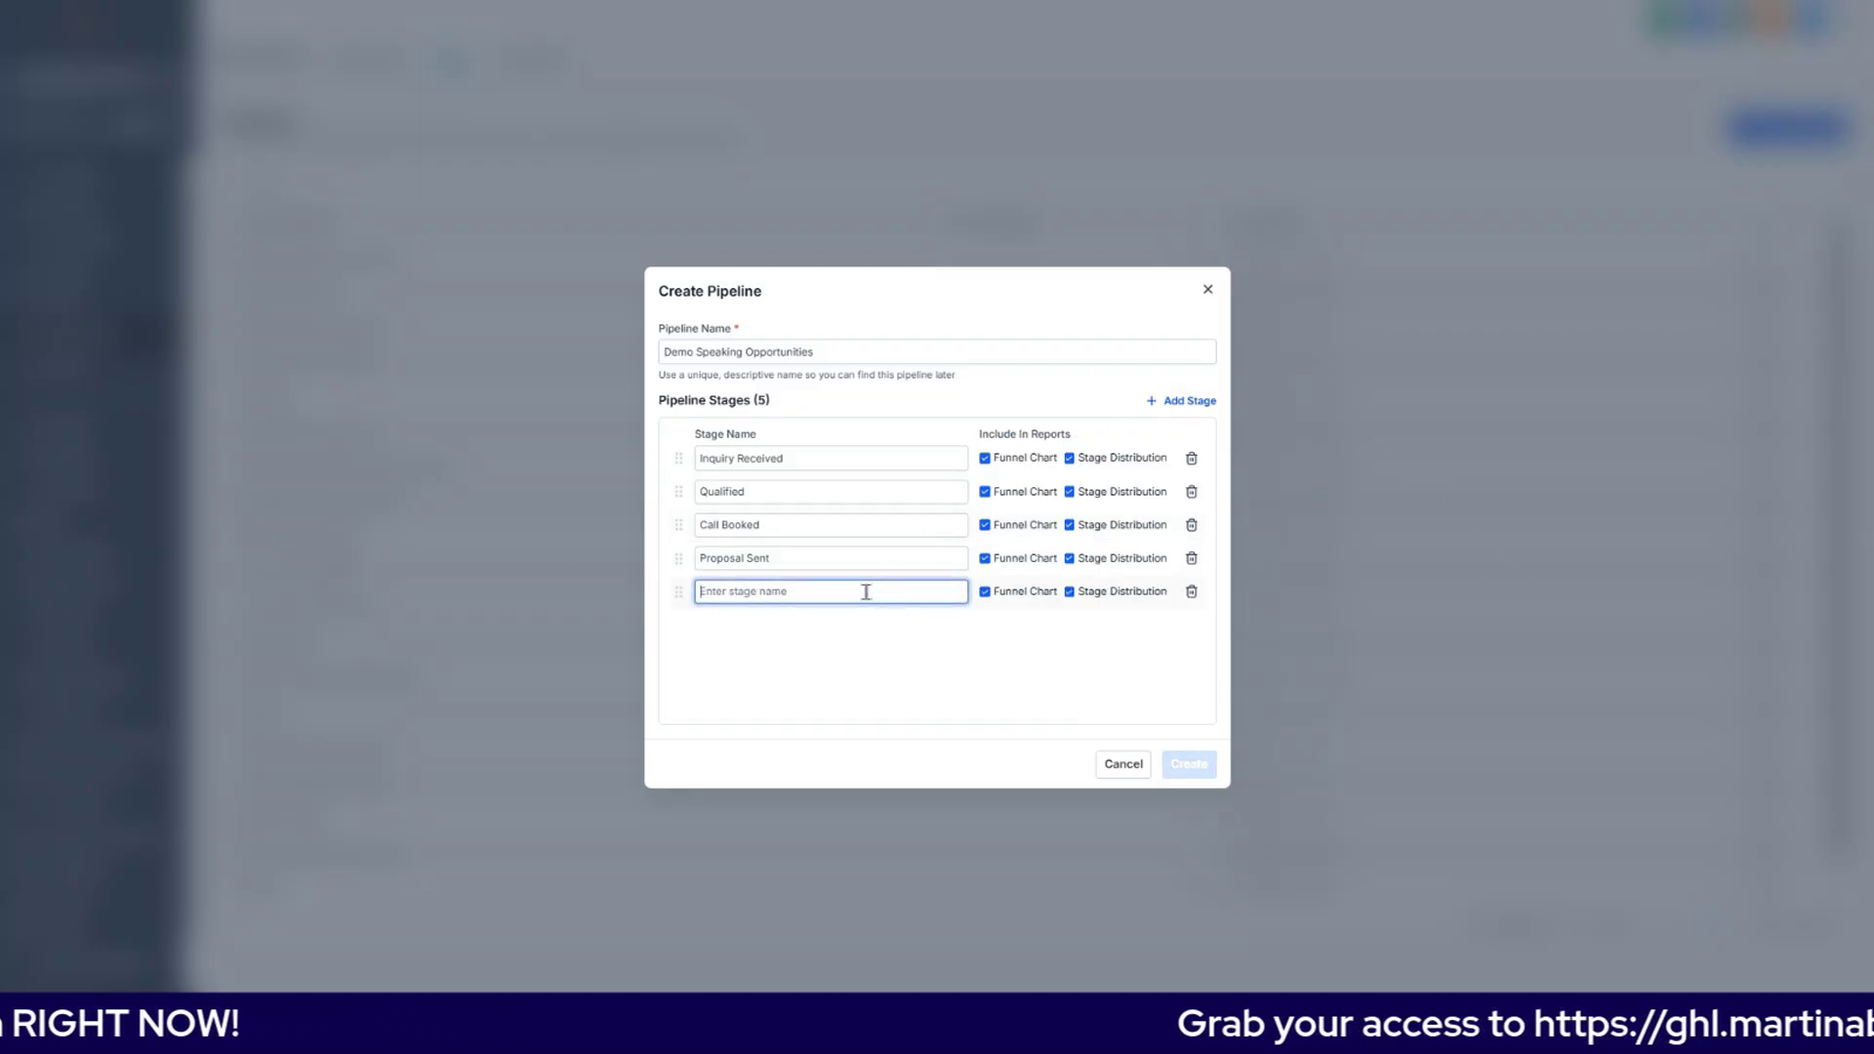
text(Booked/Lost)
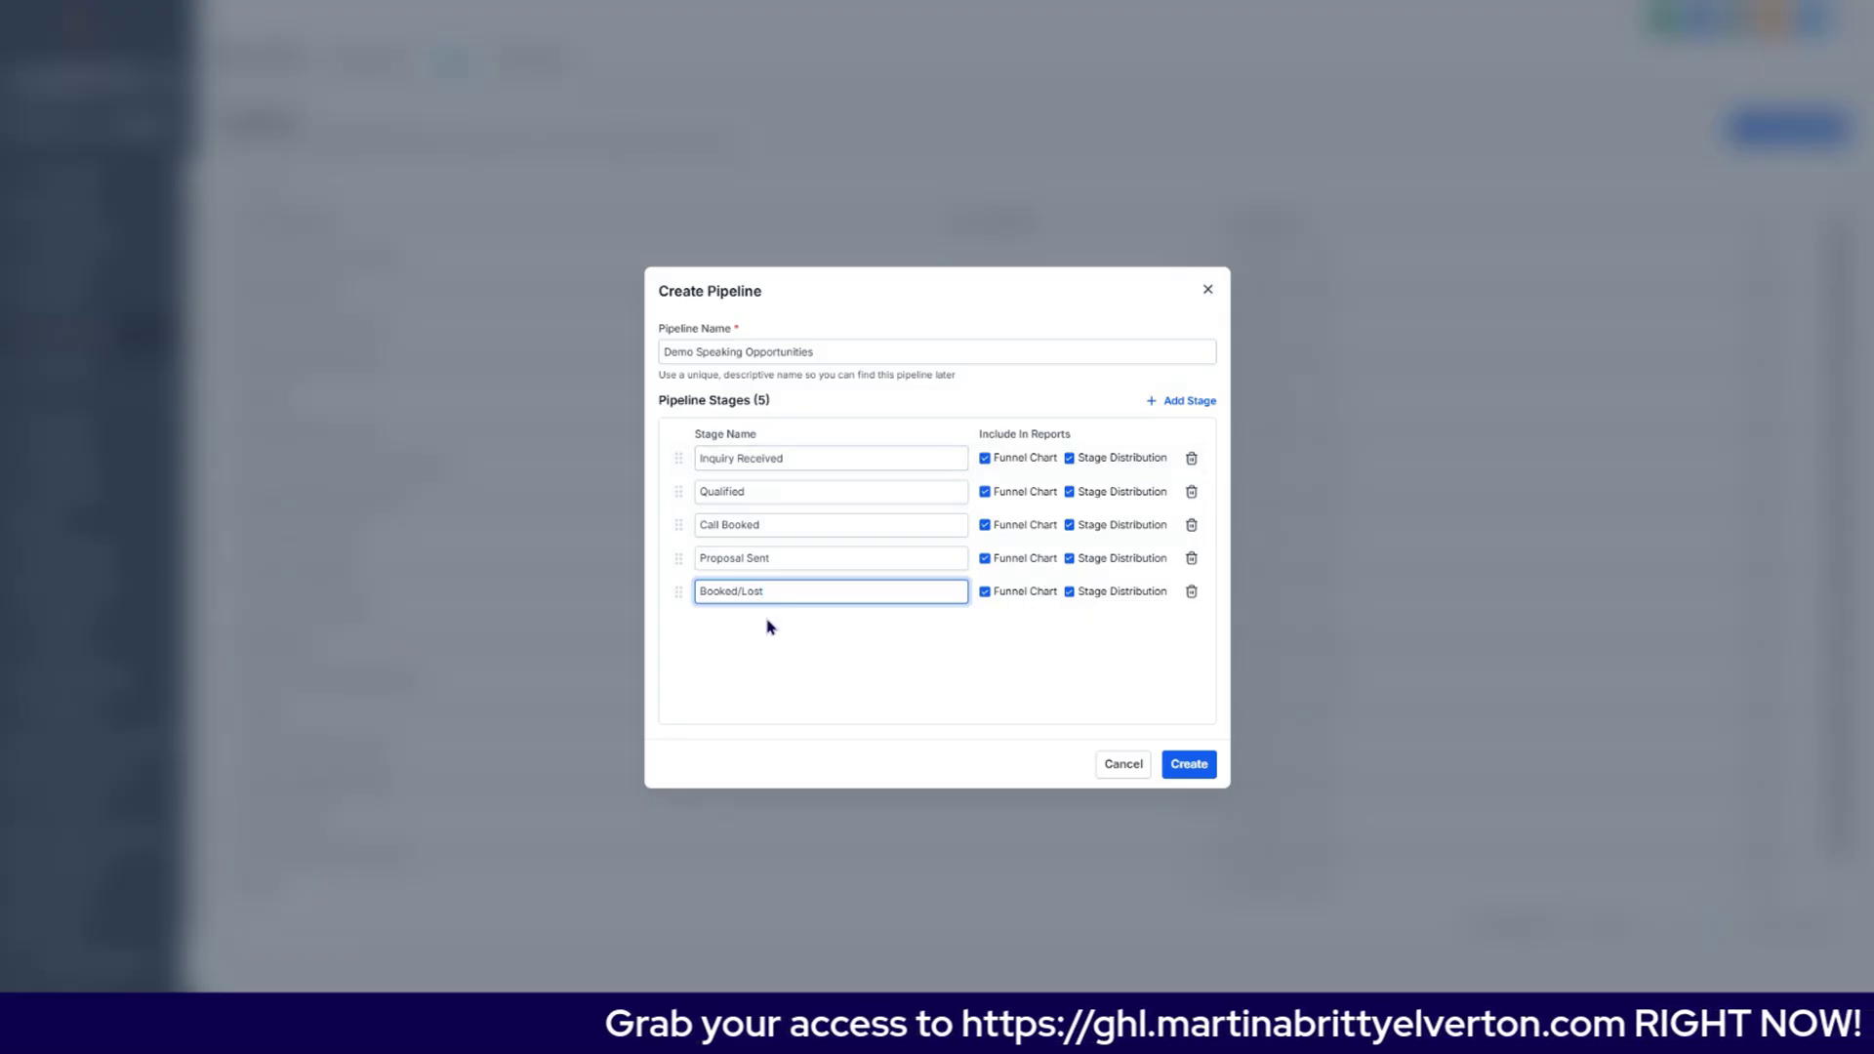
click(1187, 765)
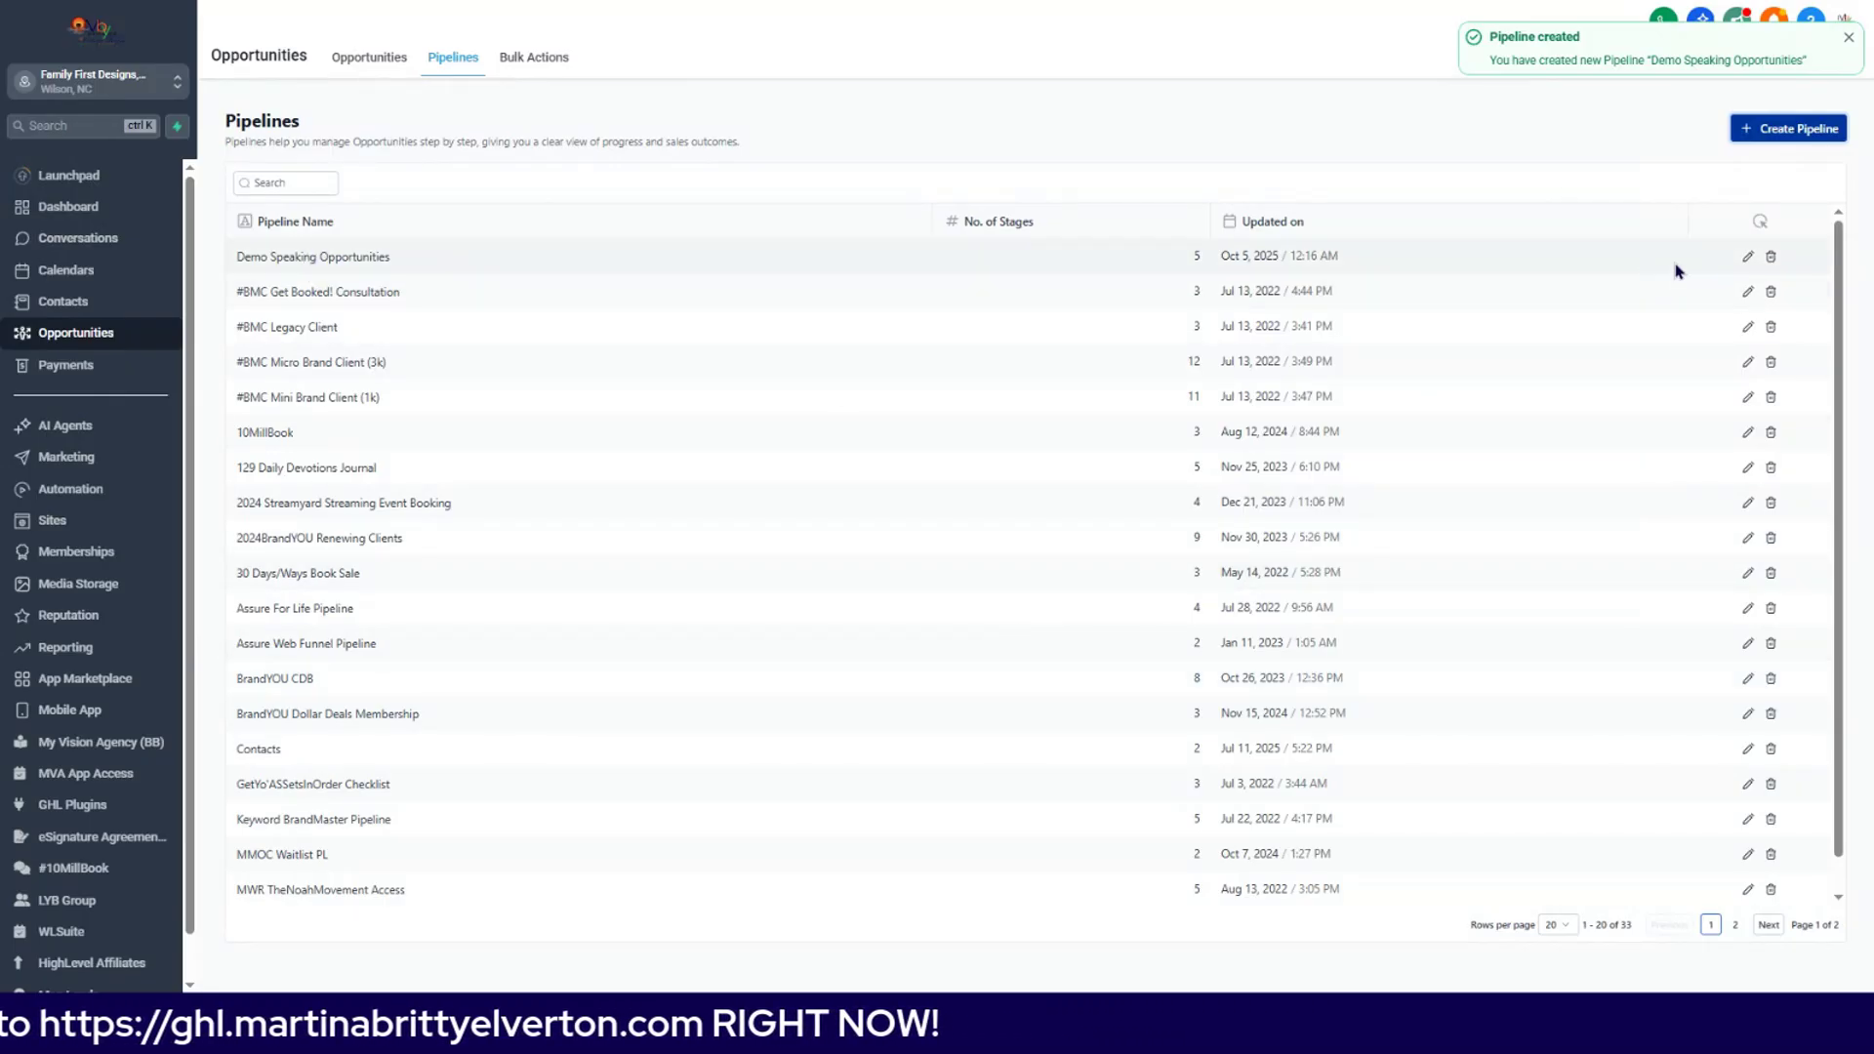
Step: Check the Demo Speaking Opportunities pipeline's edit form without changing it, and show that pipeline on the Opportunities board
click(1748, 258)
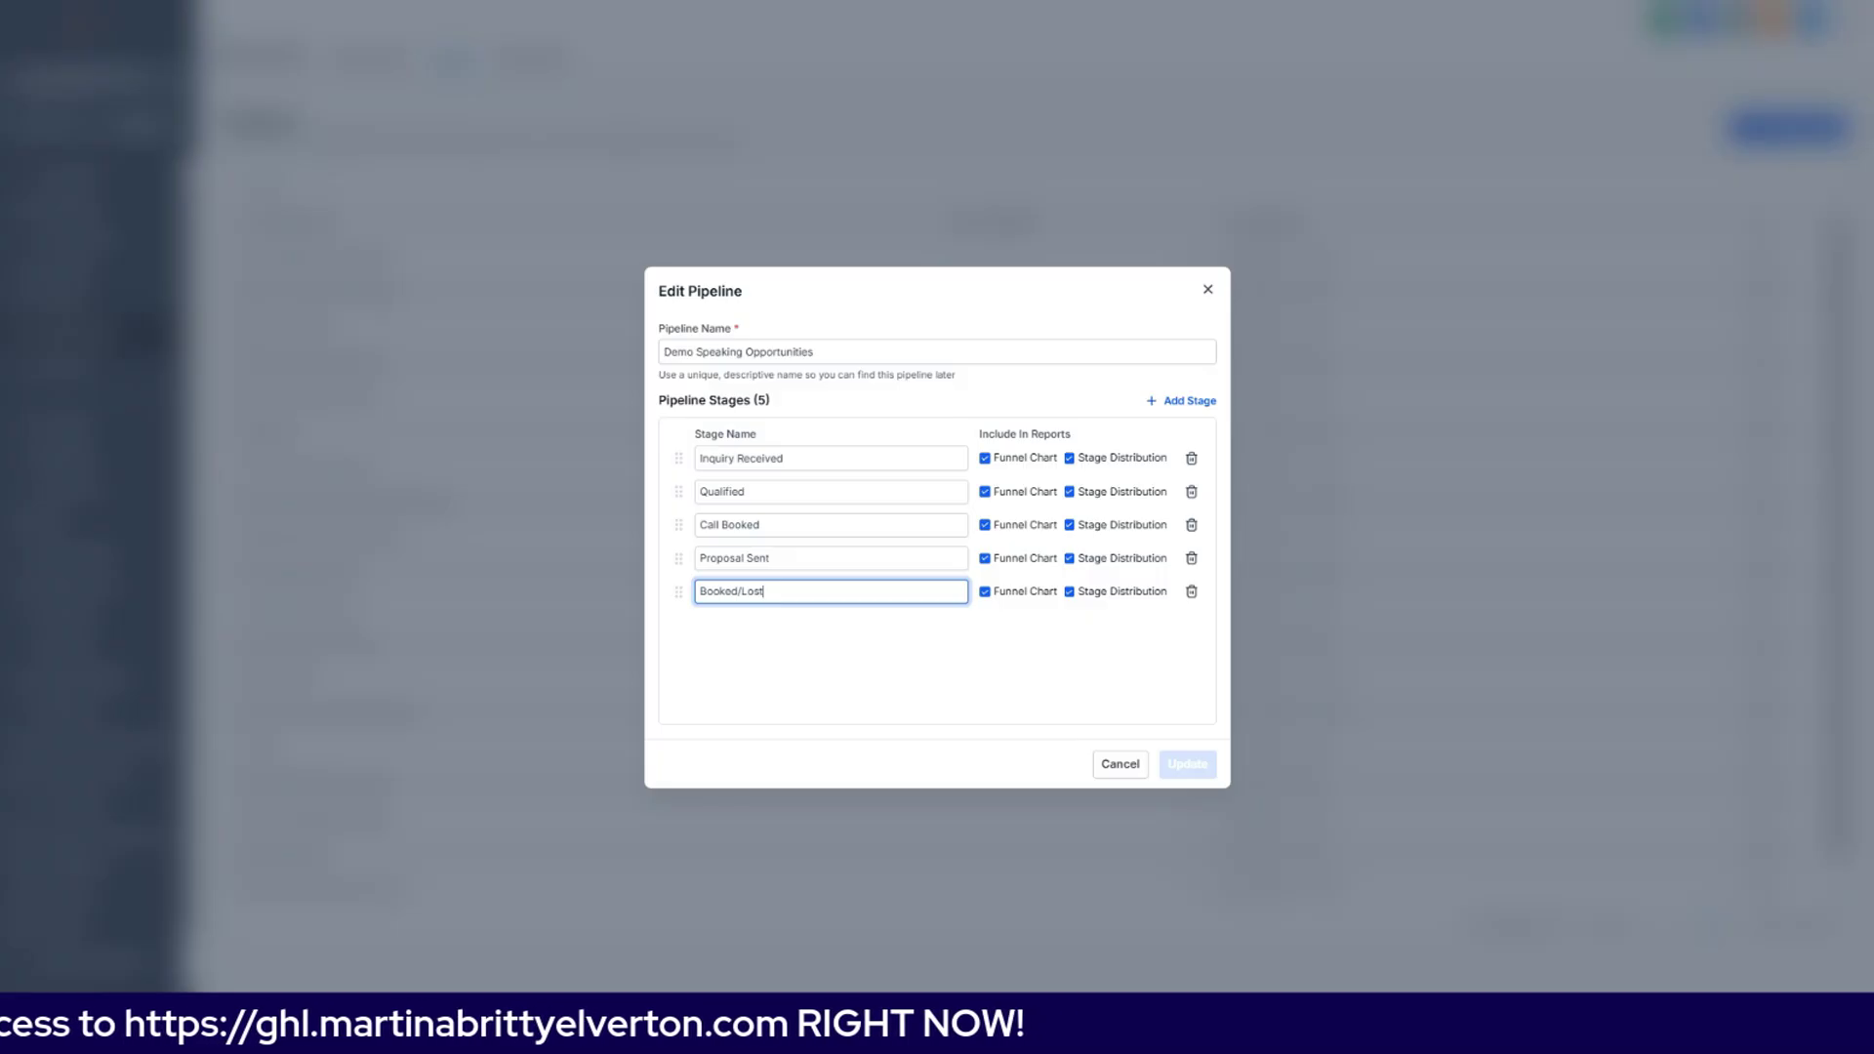
click(1118, 766)
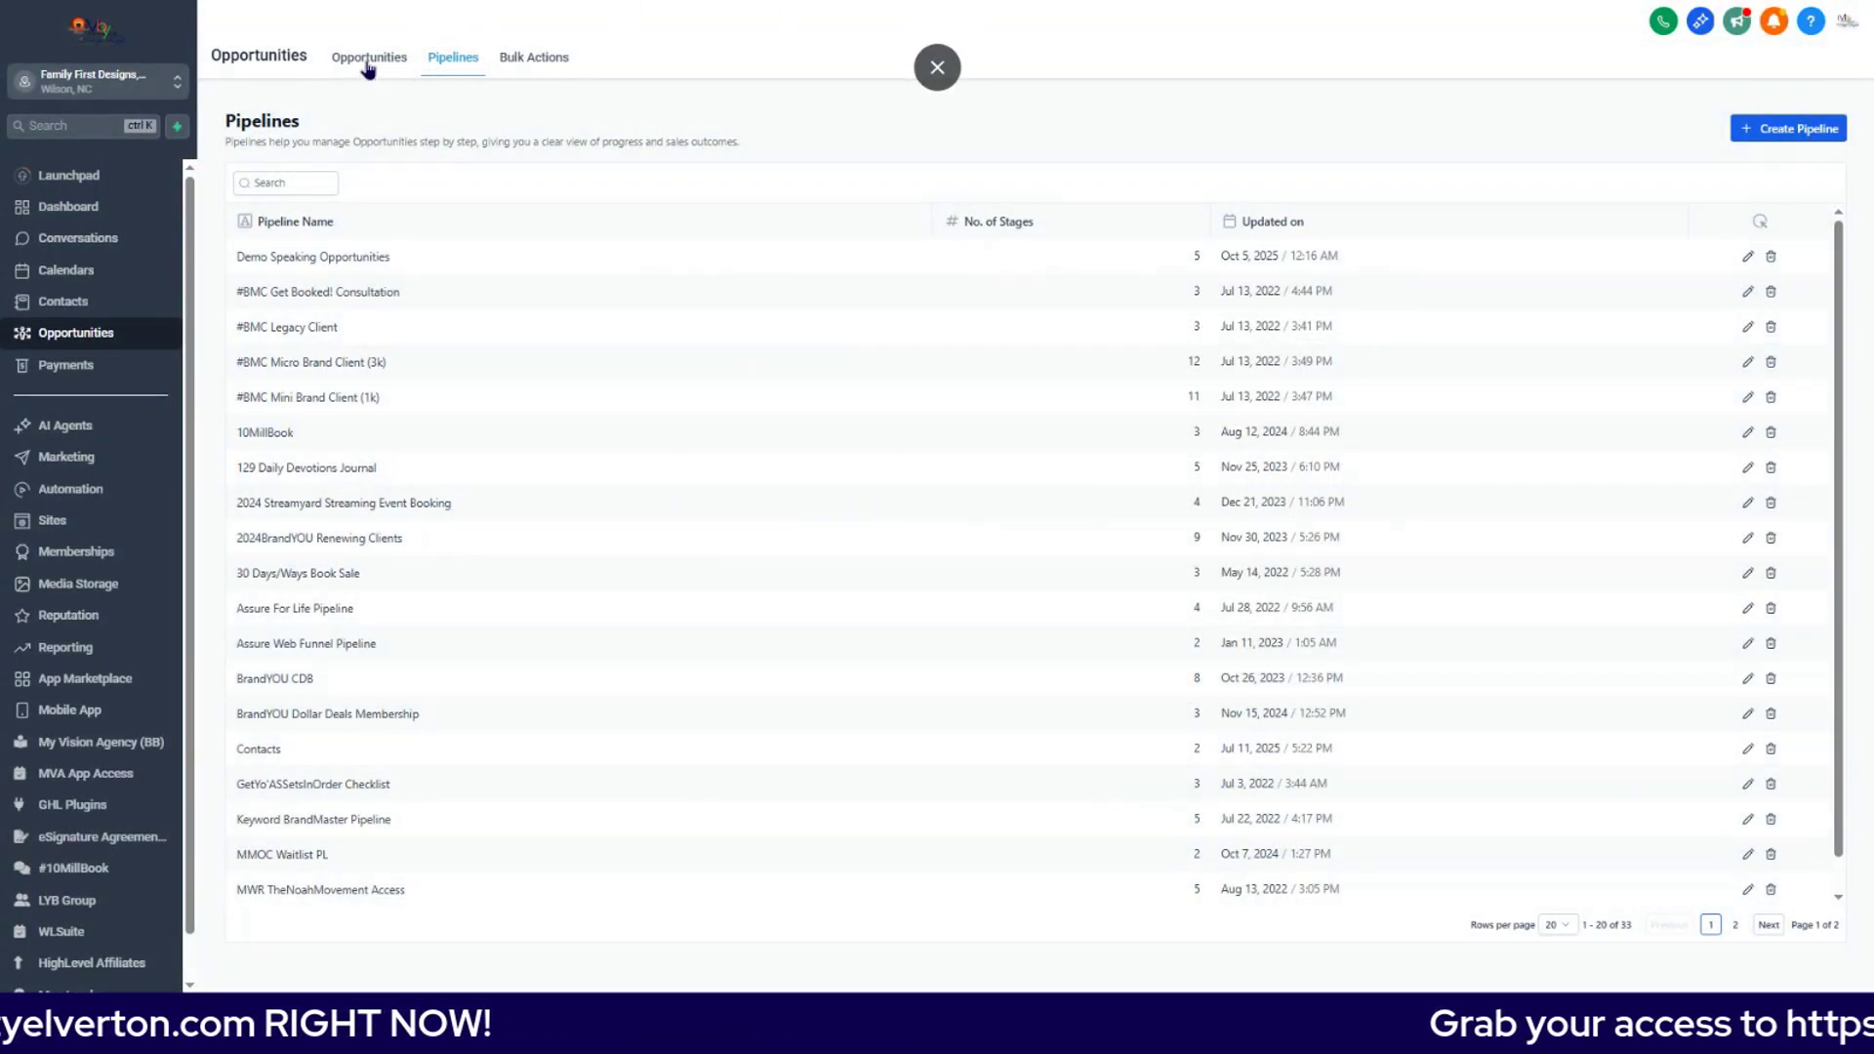
click(368, 62)
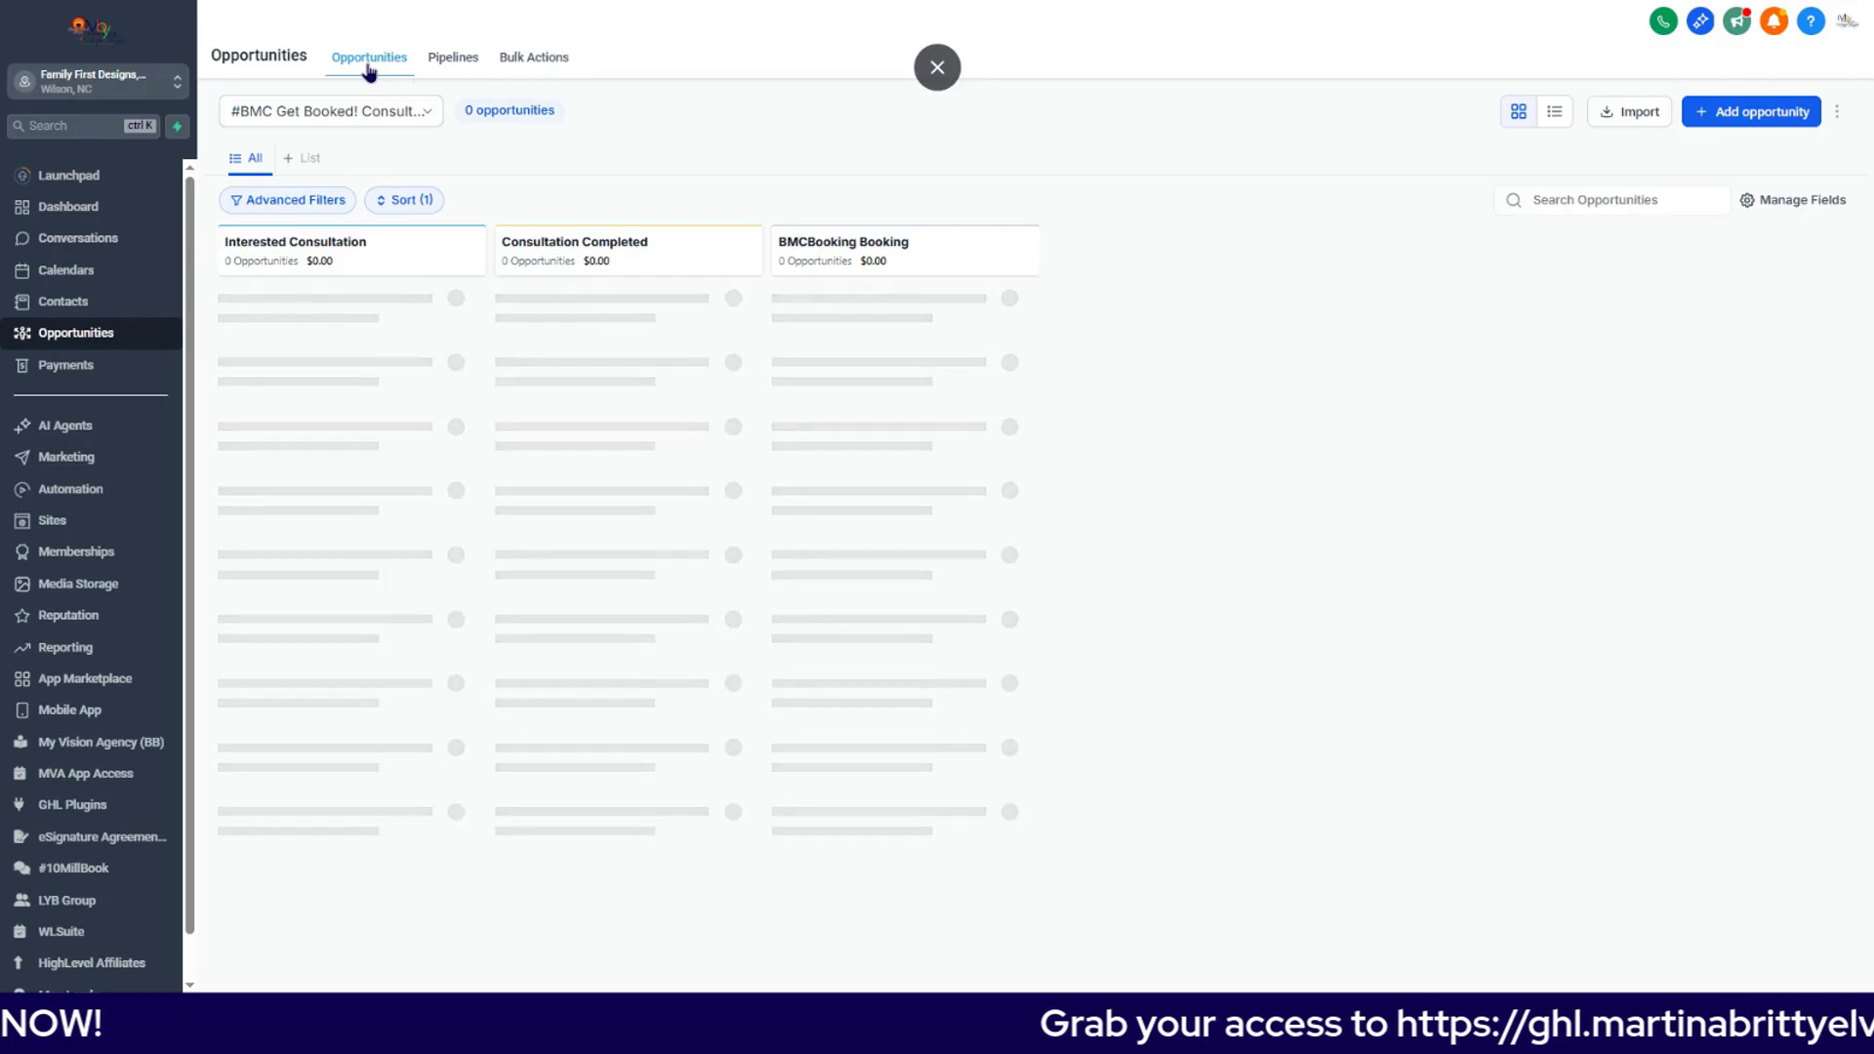
click(355, 114)
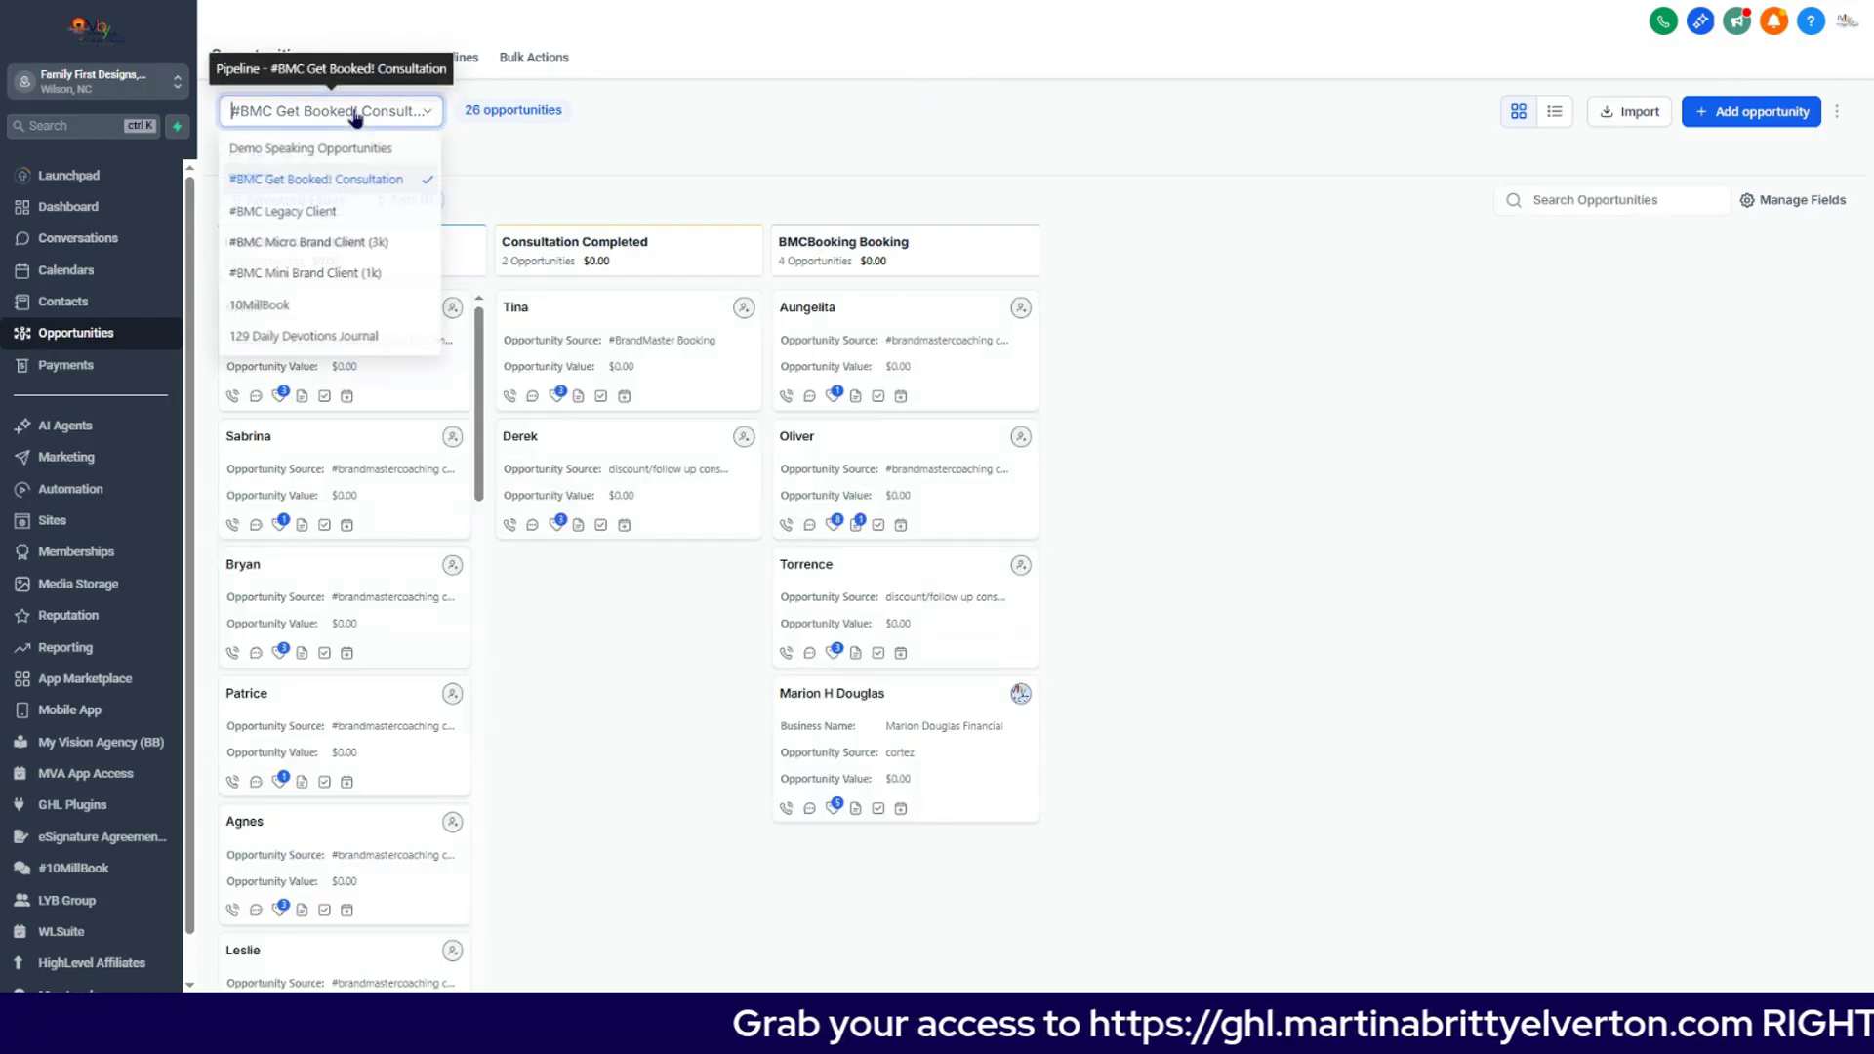
click(322, 149)
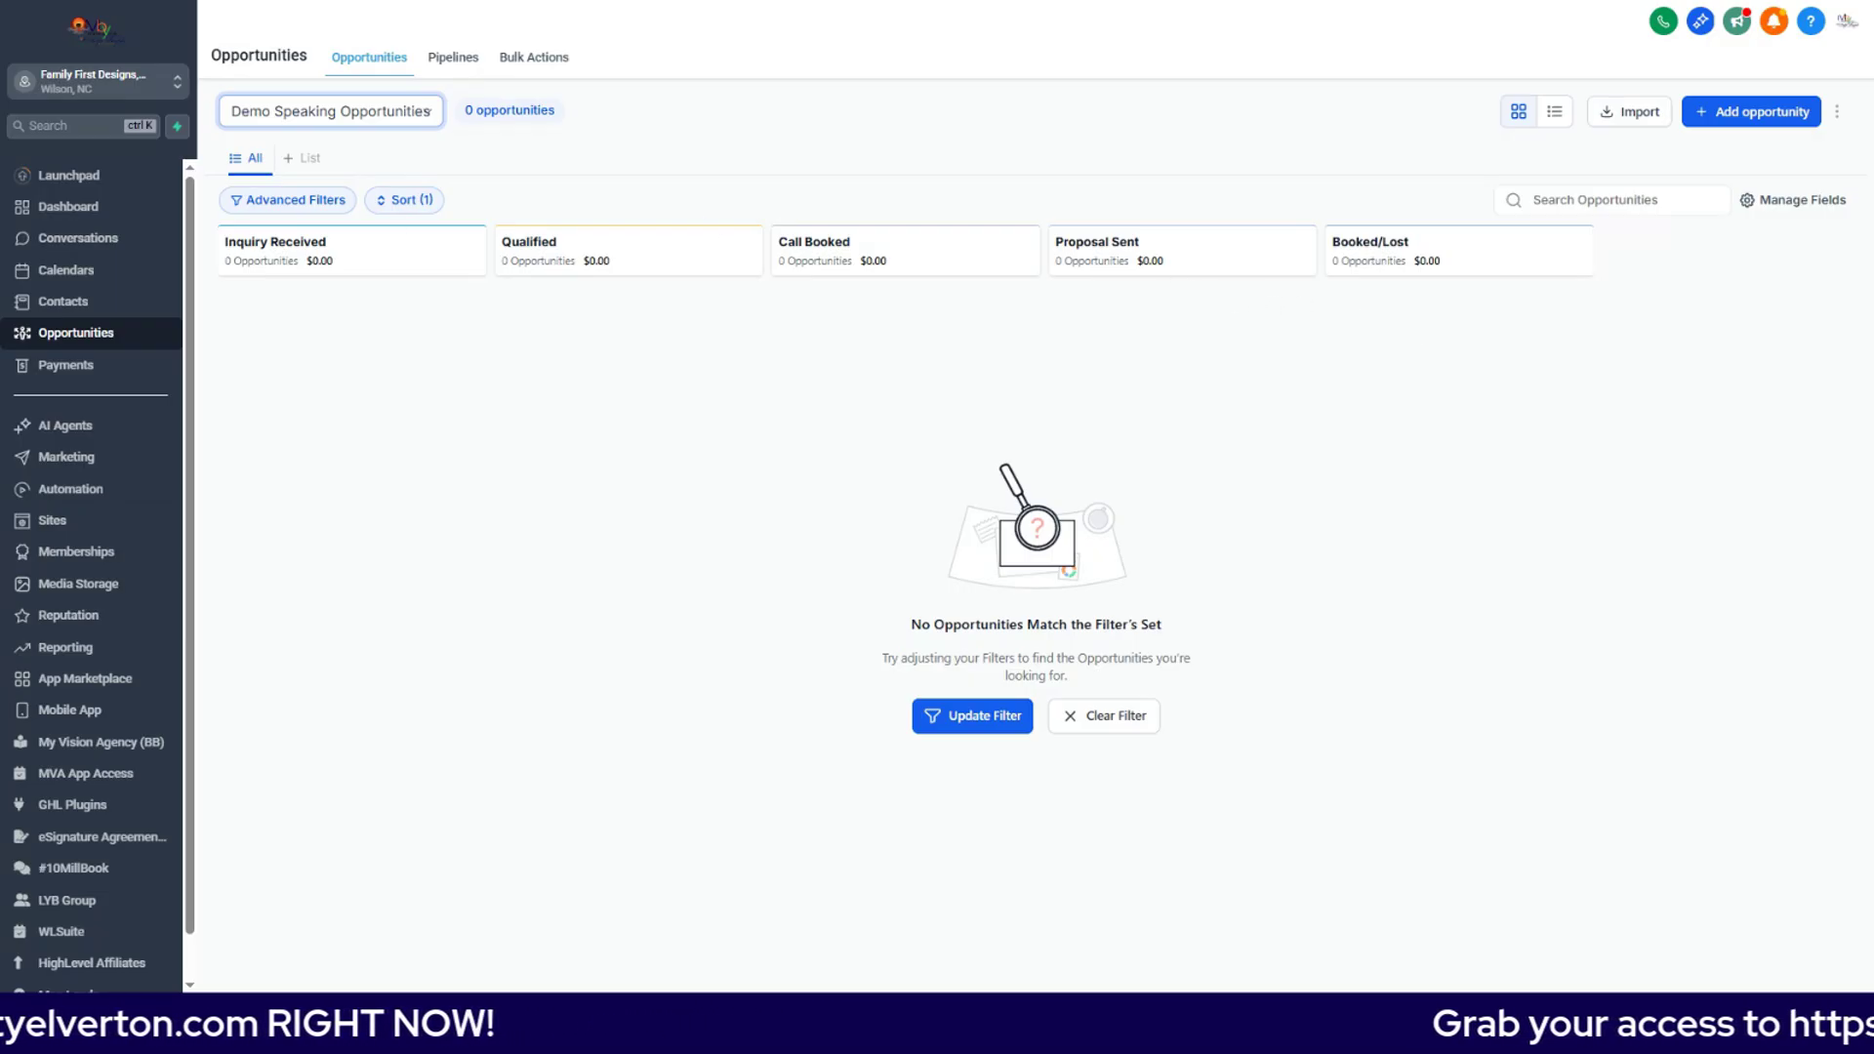
Step: Open the form for a new opportunity and look over its primary contact name, email and phone fields
click(1756, 117)
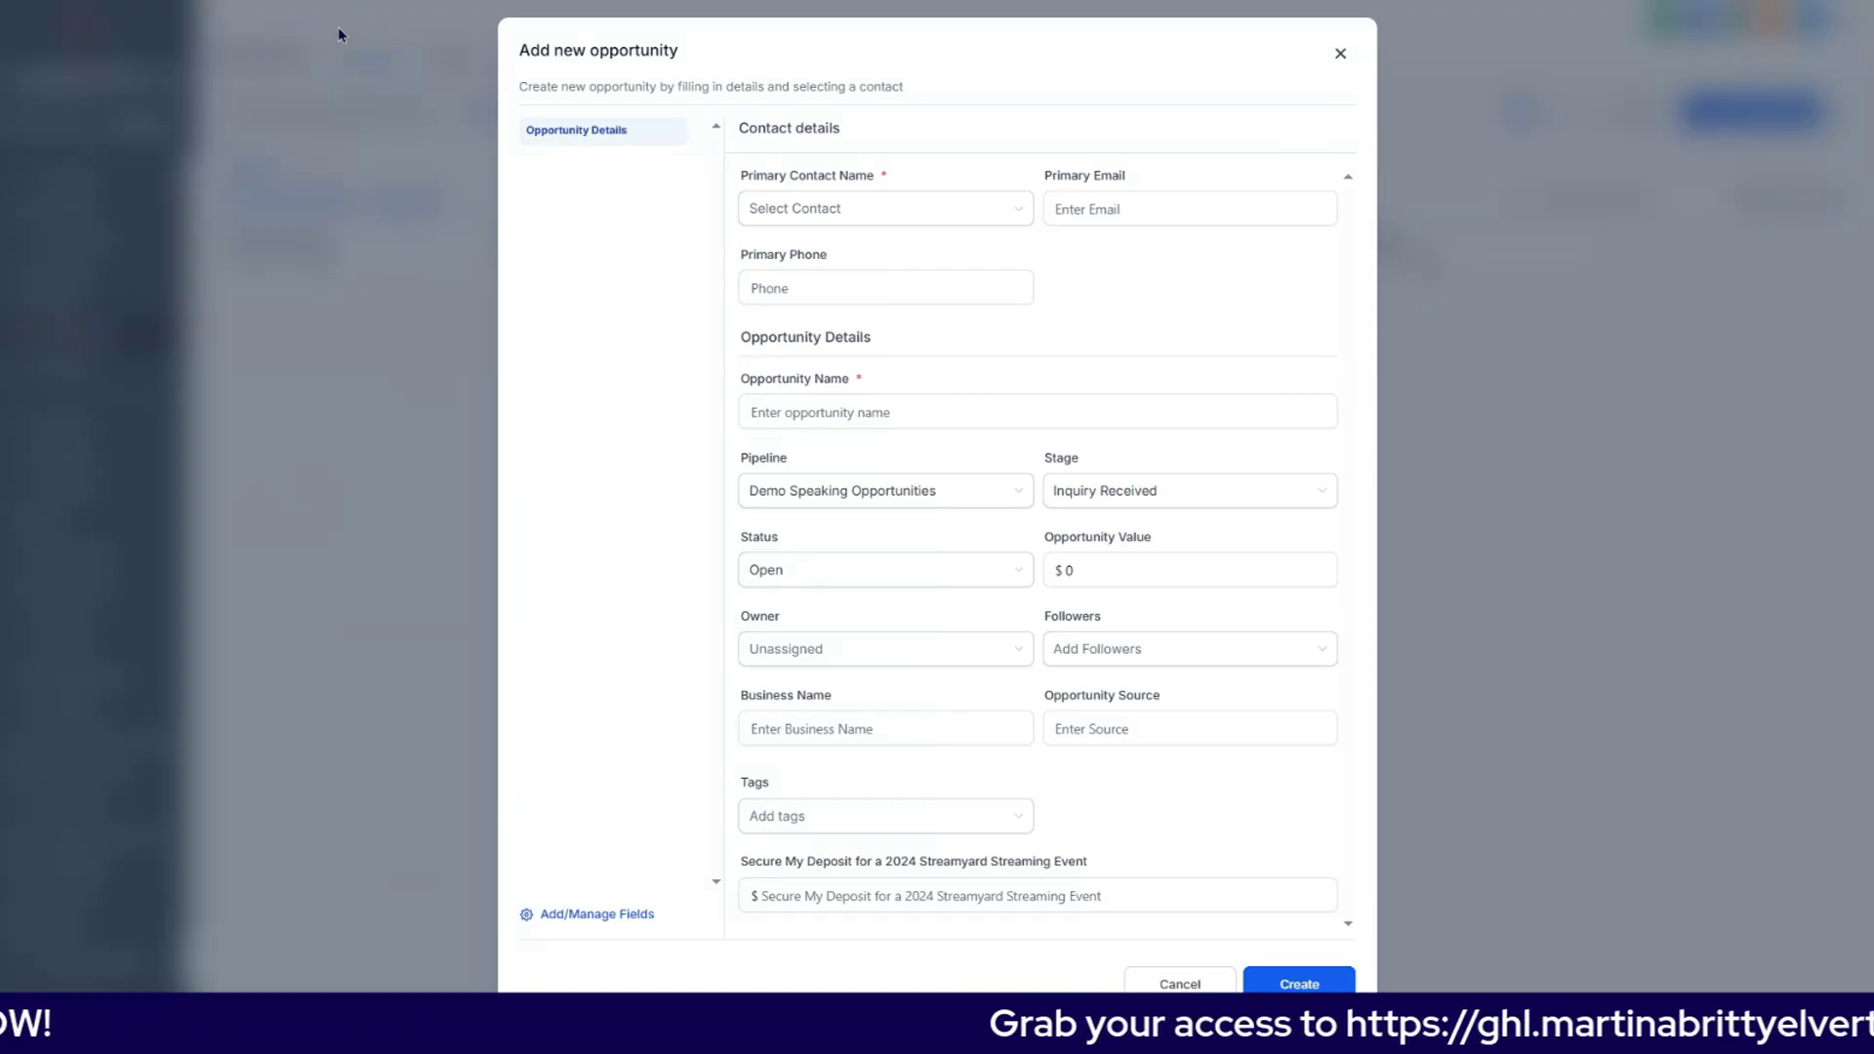
click(1177, 209)
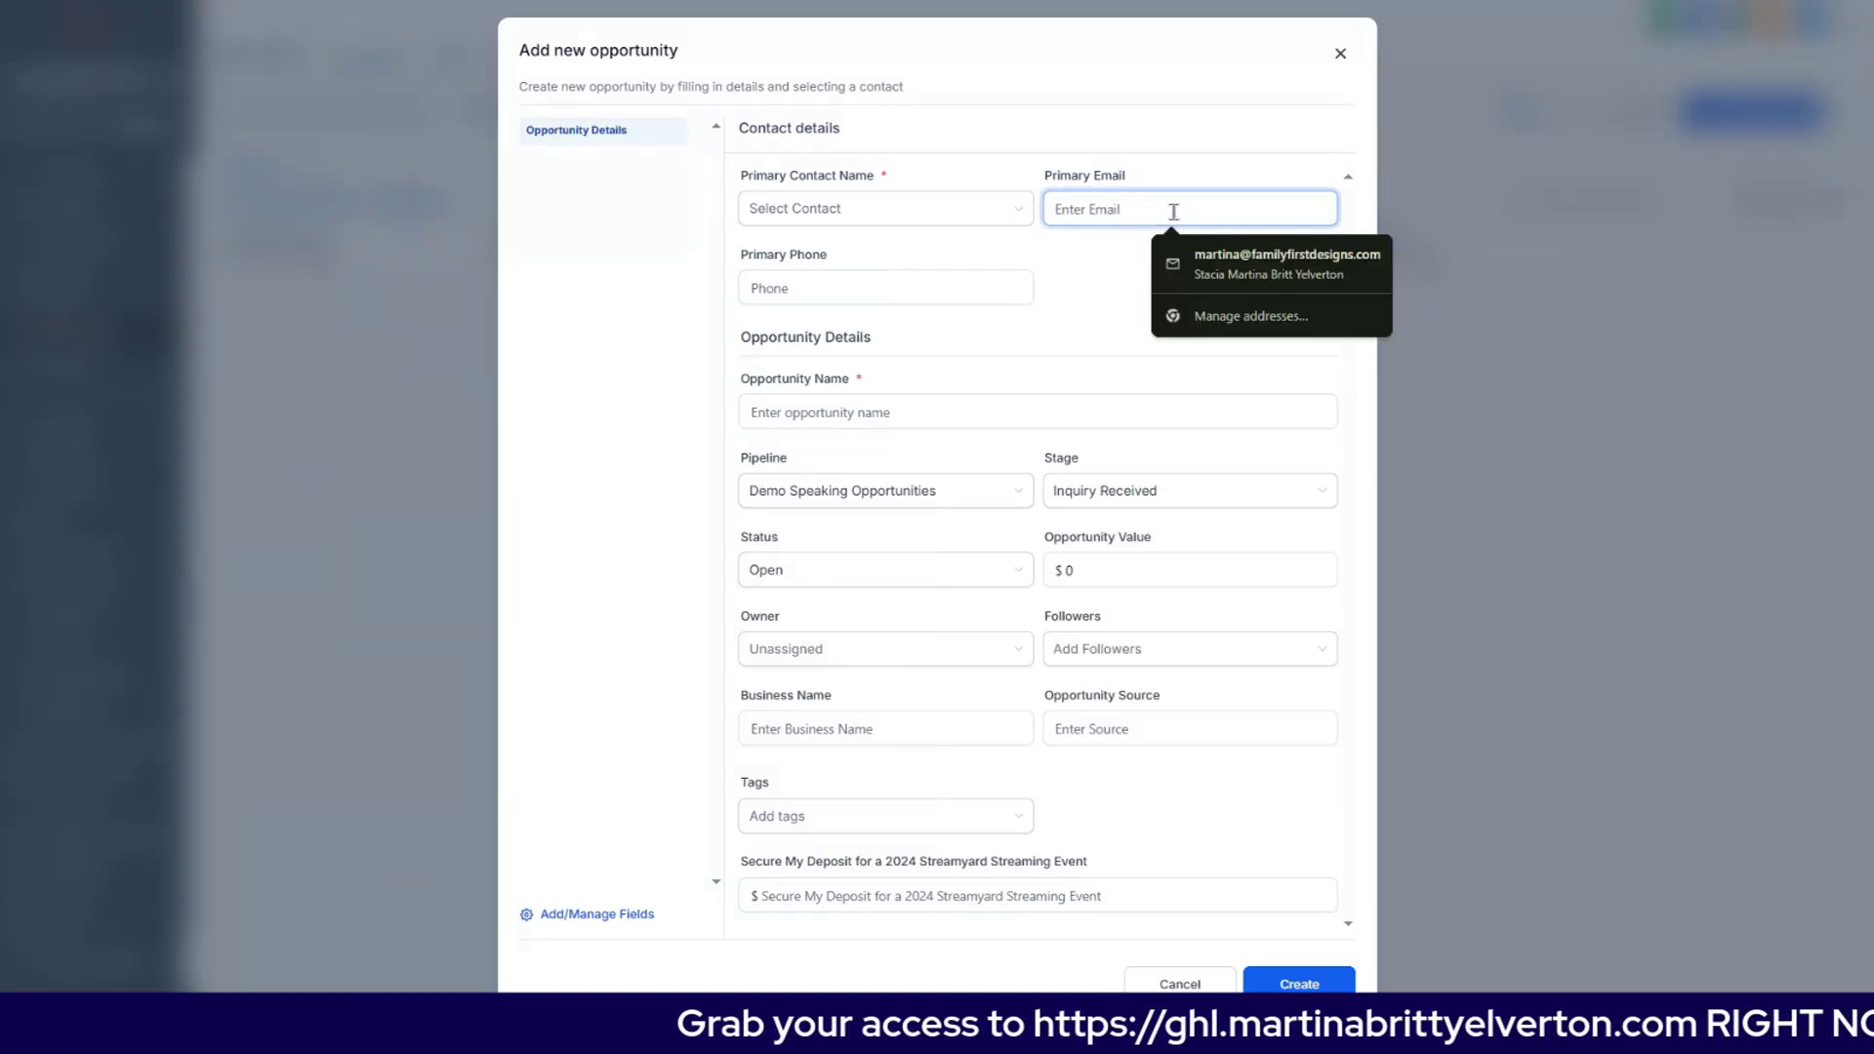
click(847, 209)
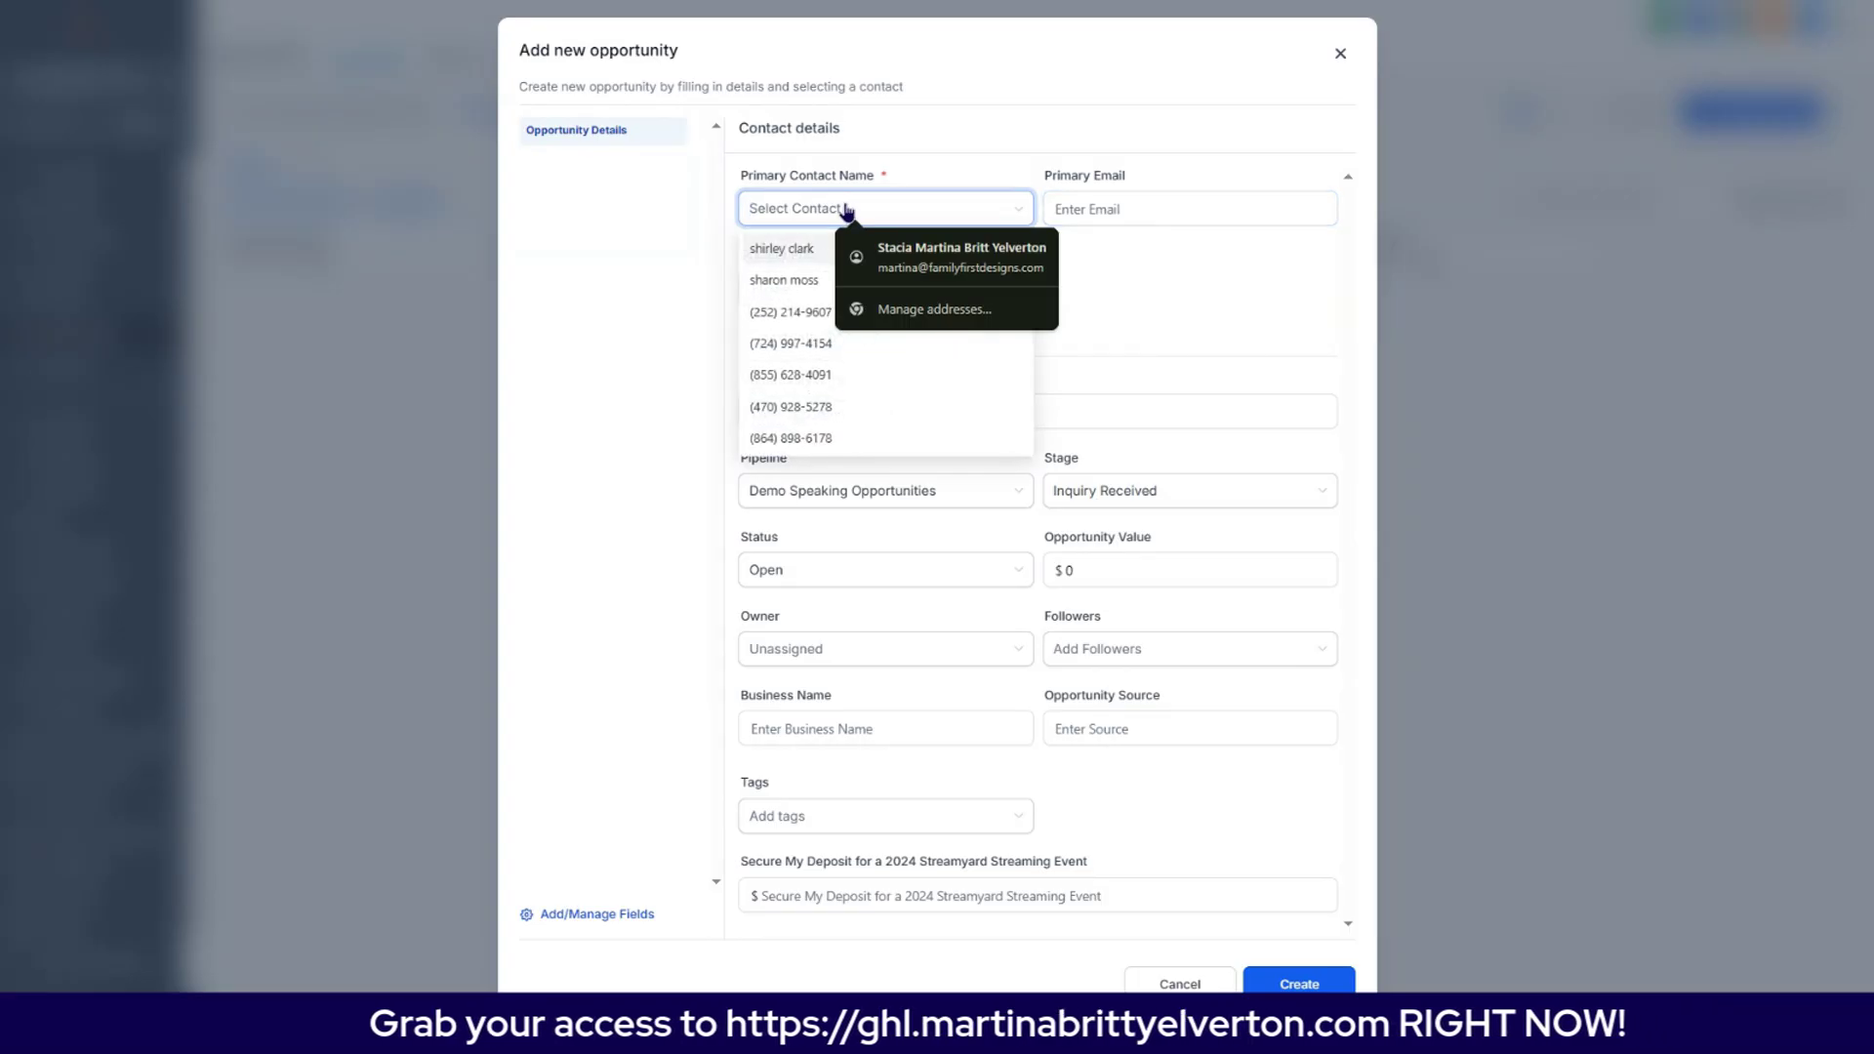
click(1188, 342)
click(887, 289)
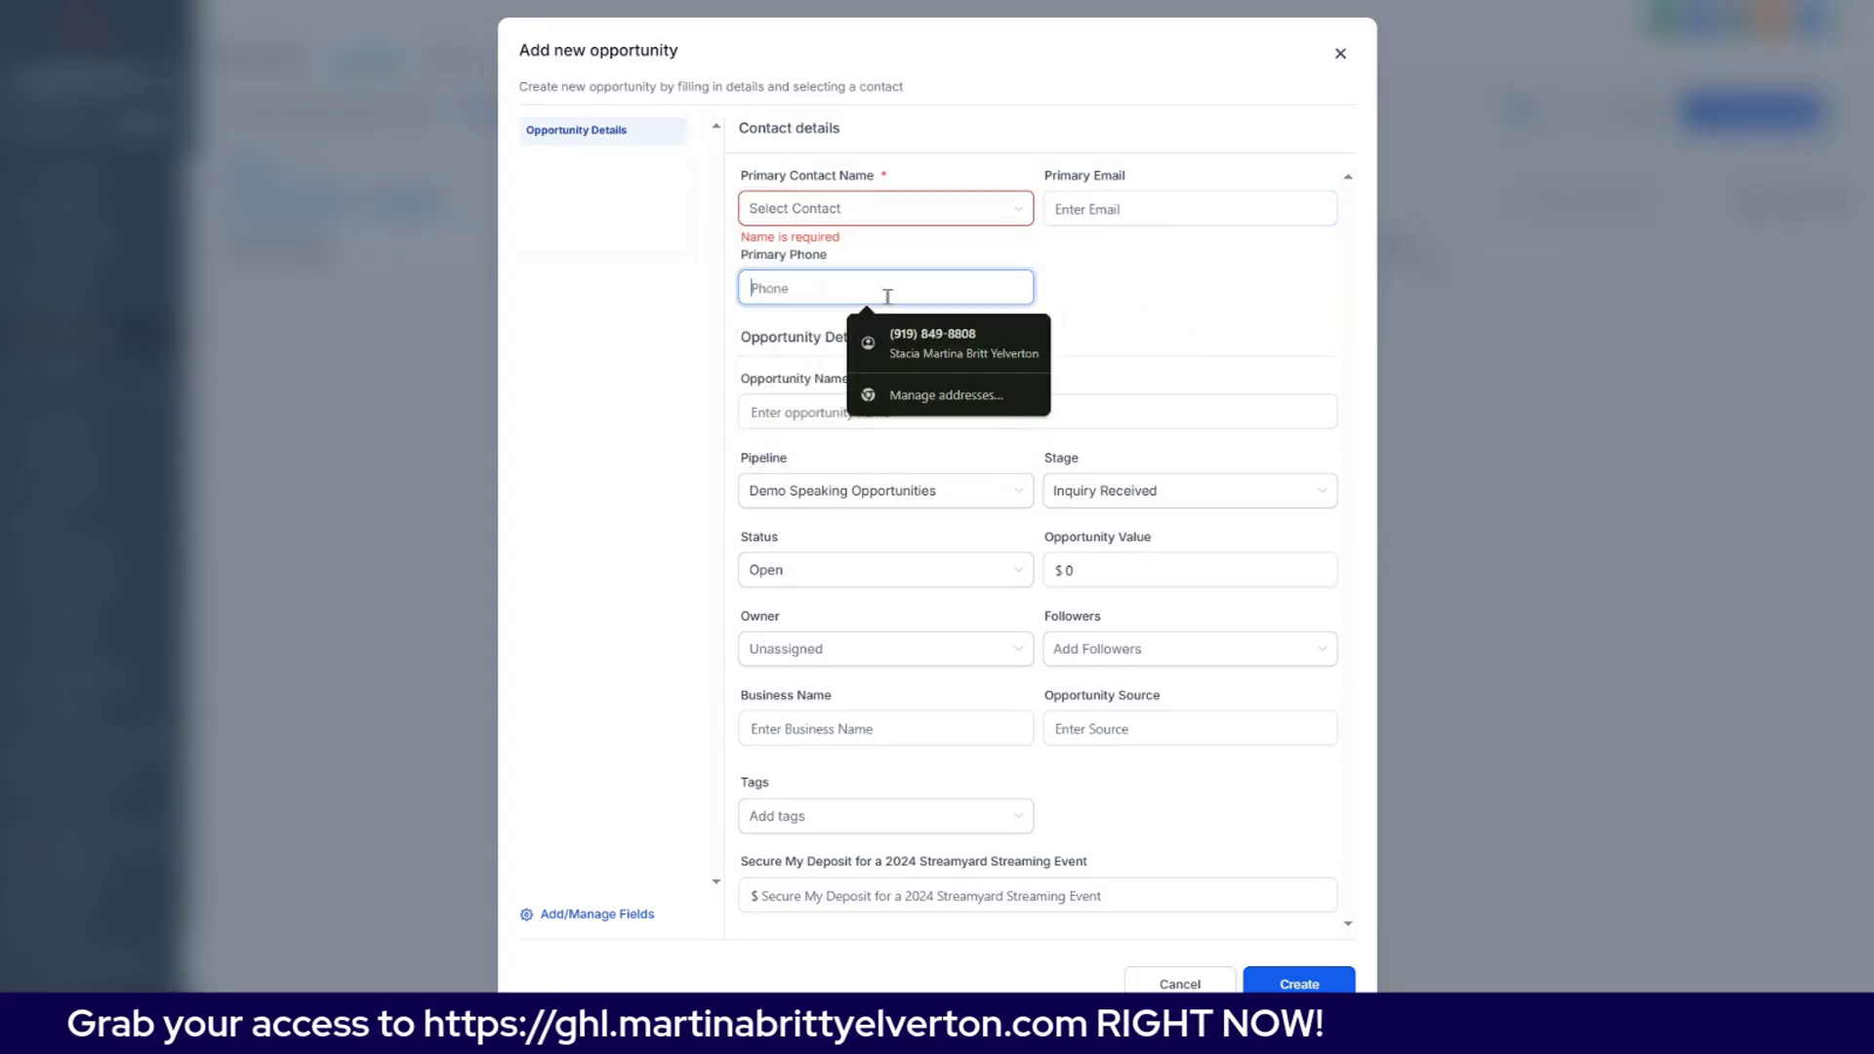
click(1171, 354)
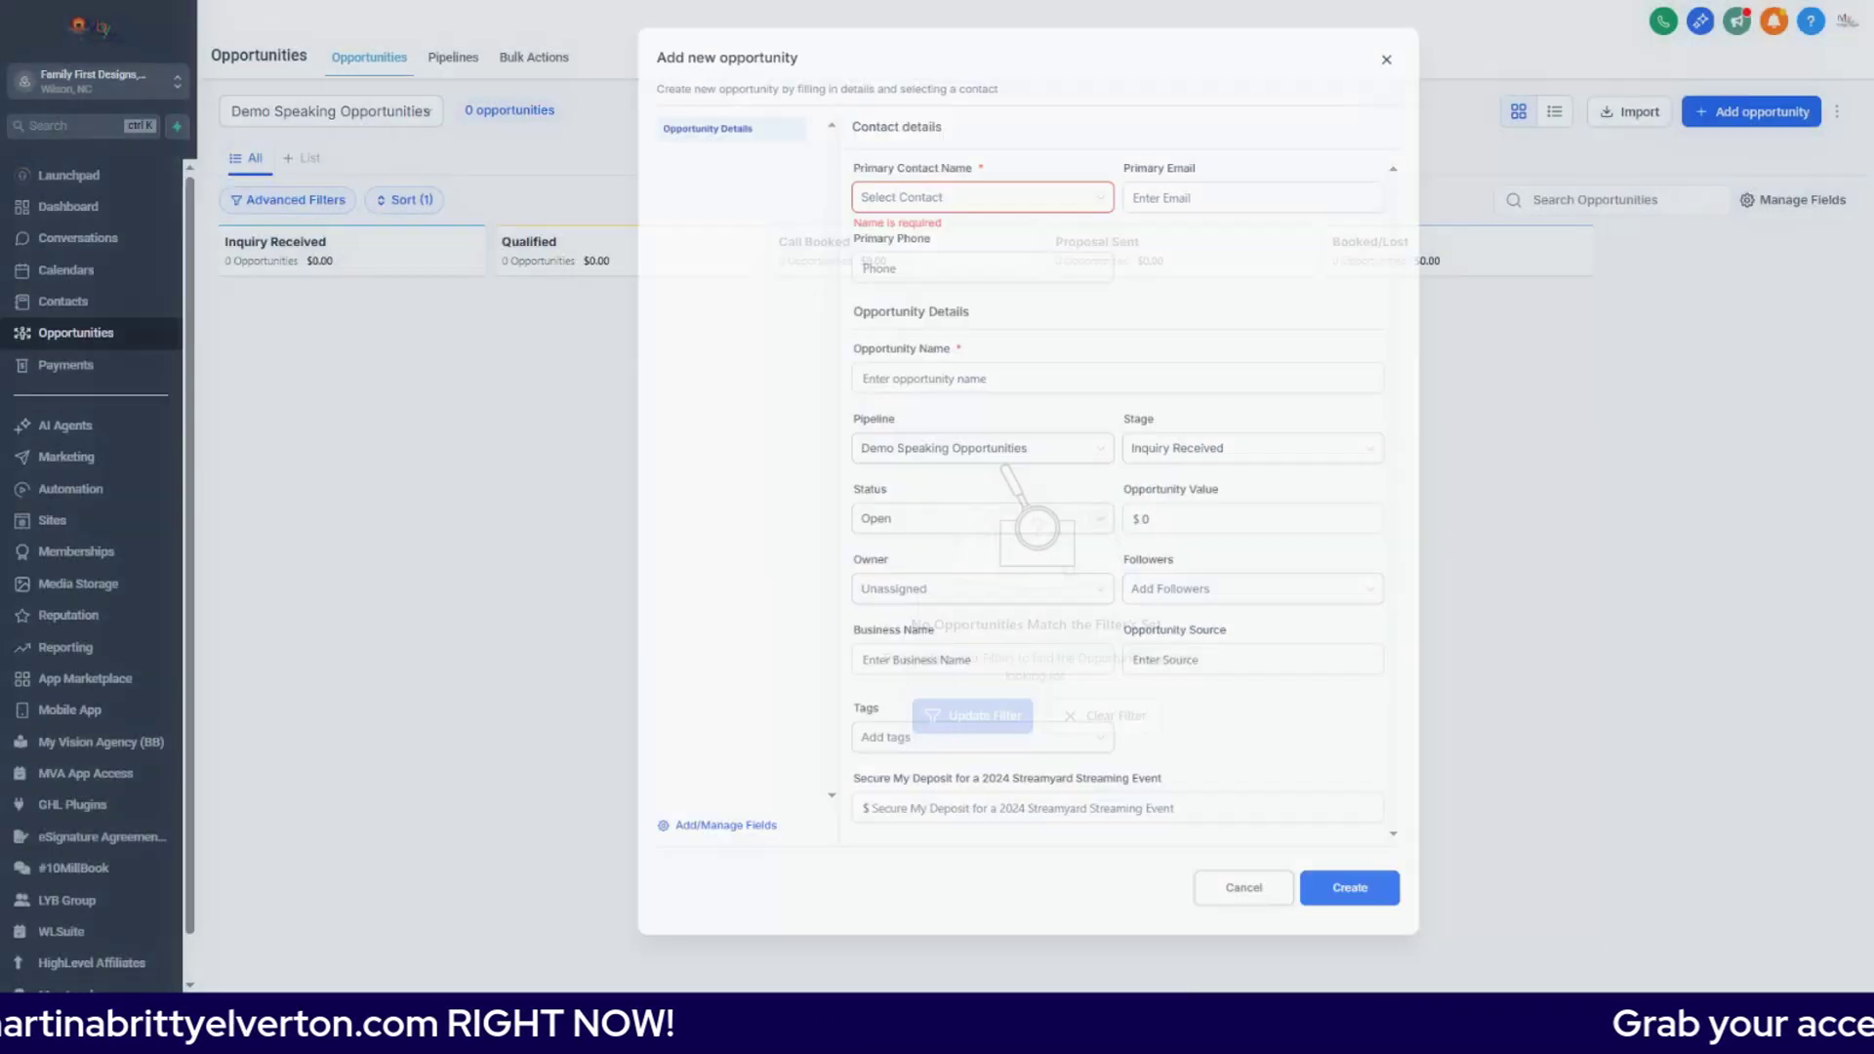
Step: Dismiss the new opportunity form, reopen it to review its contact and opportunity detail fields, and close it without creating an opportunity
click(1180, 984)
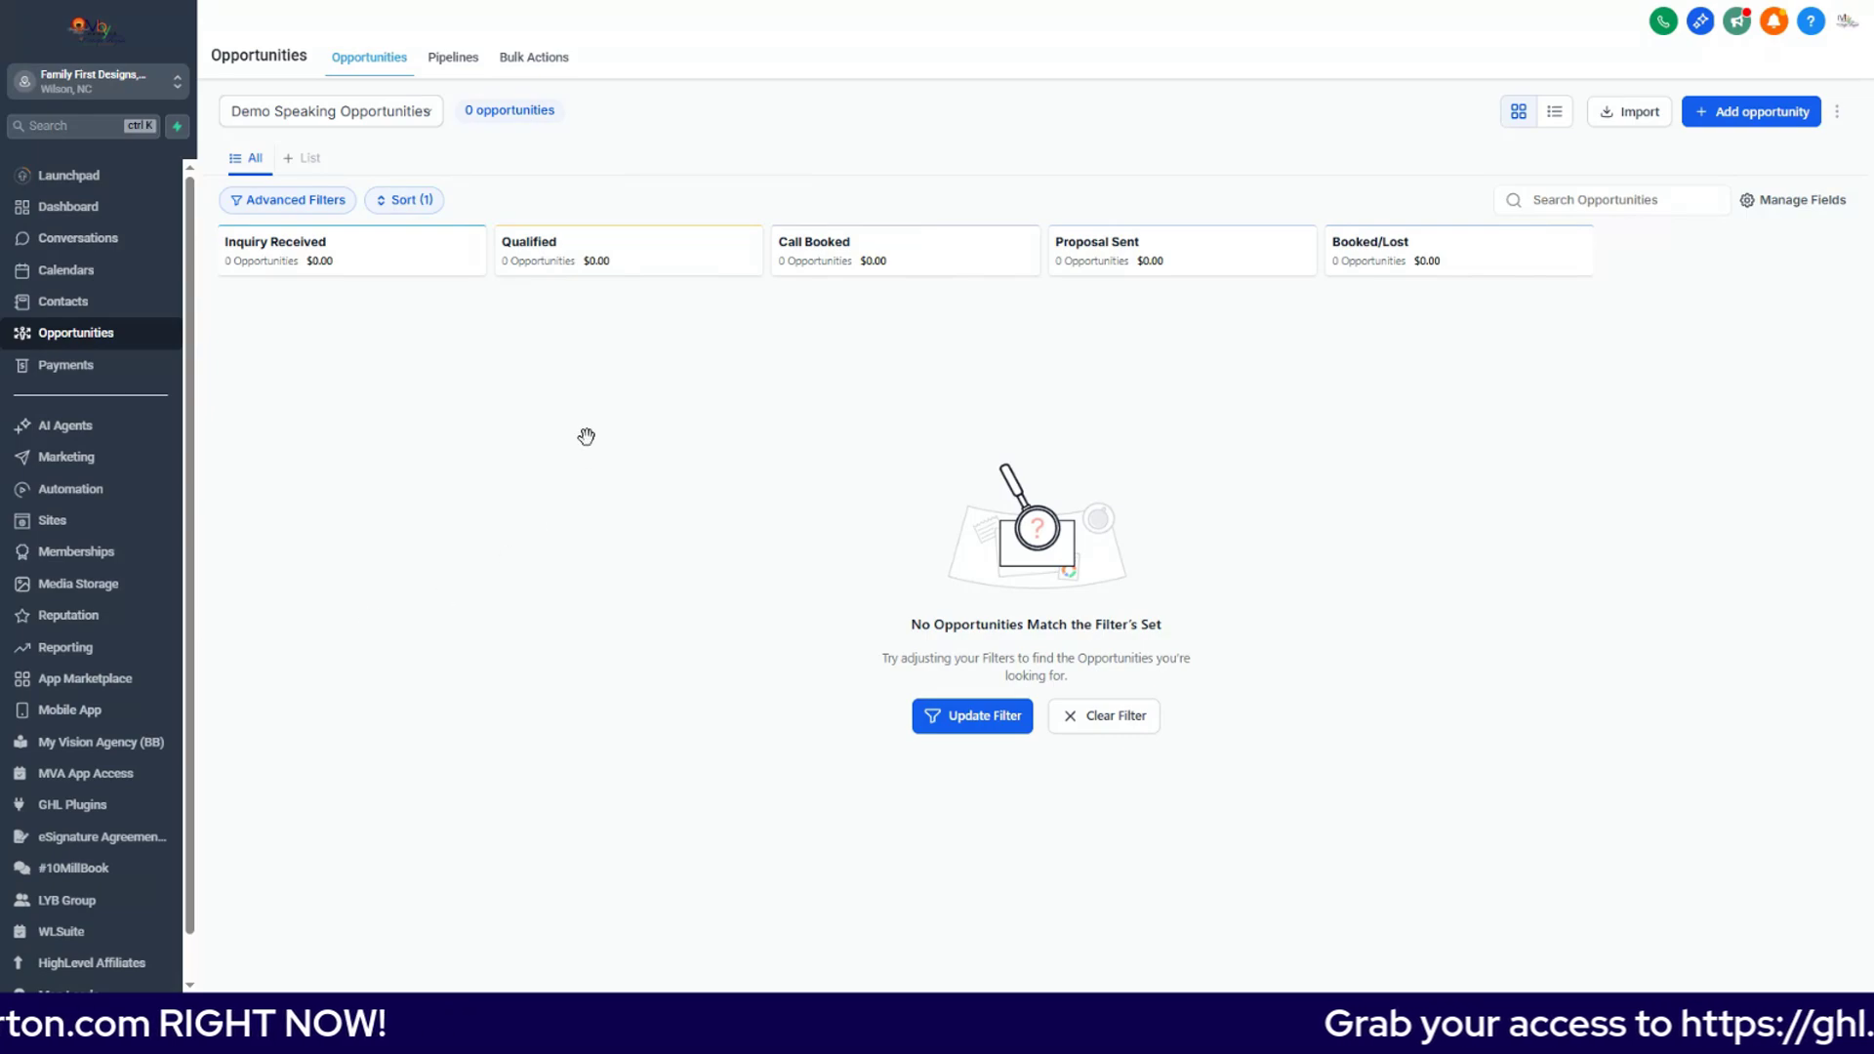
click(1758, 113)
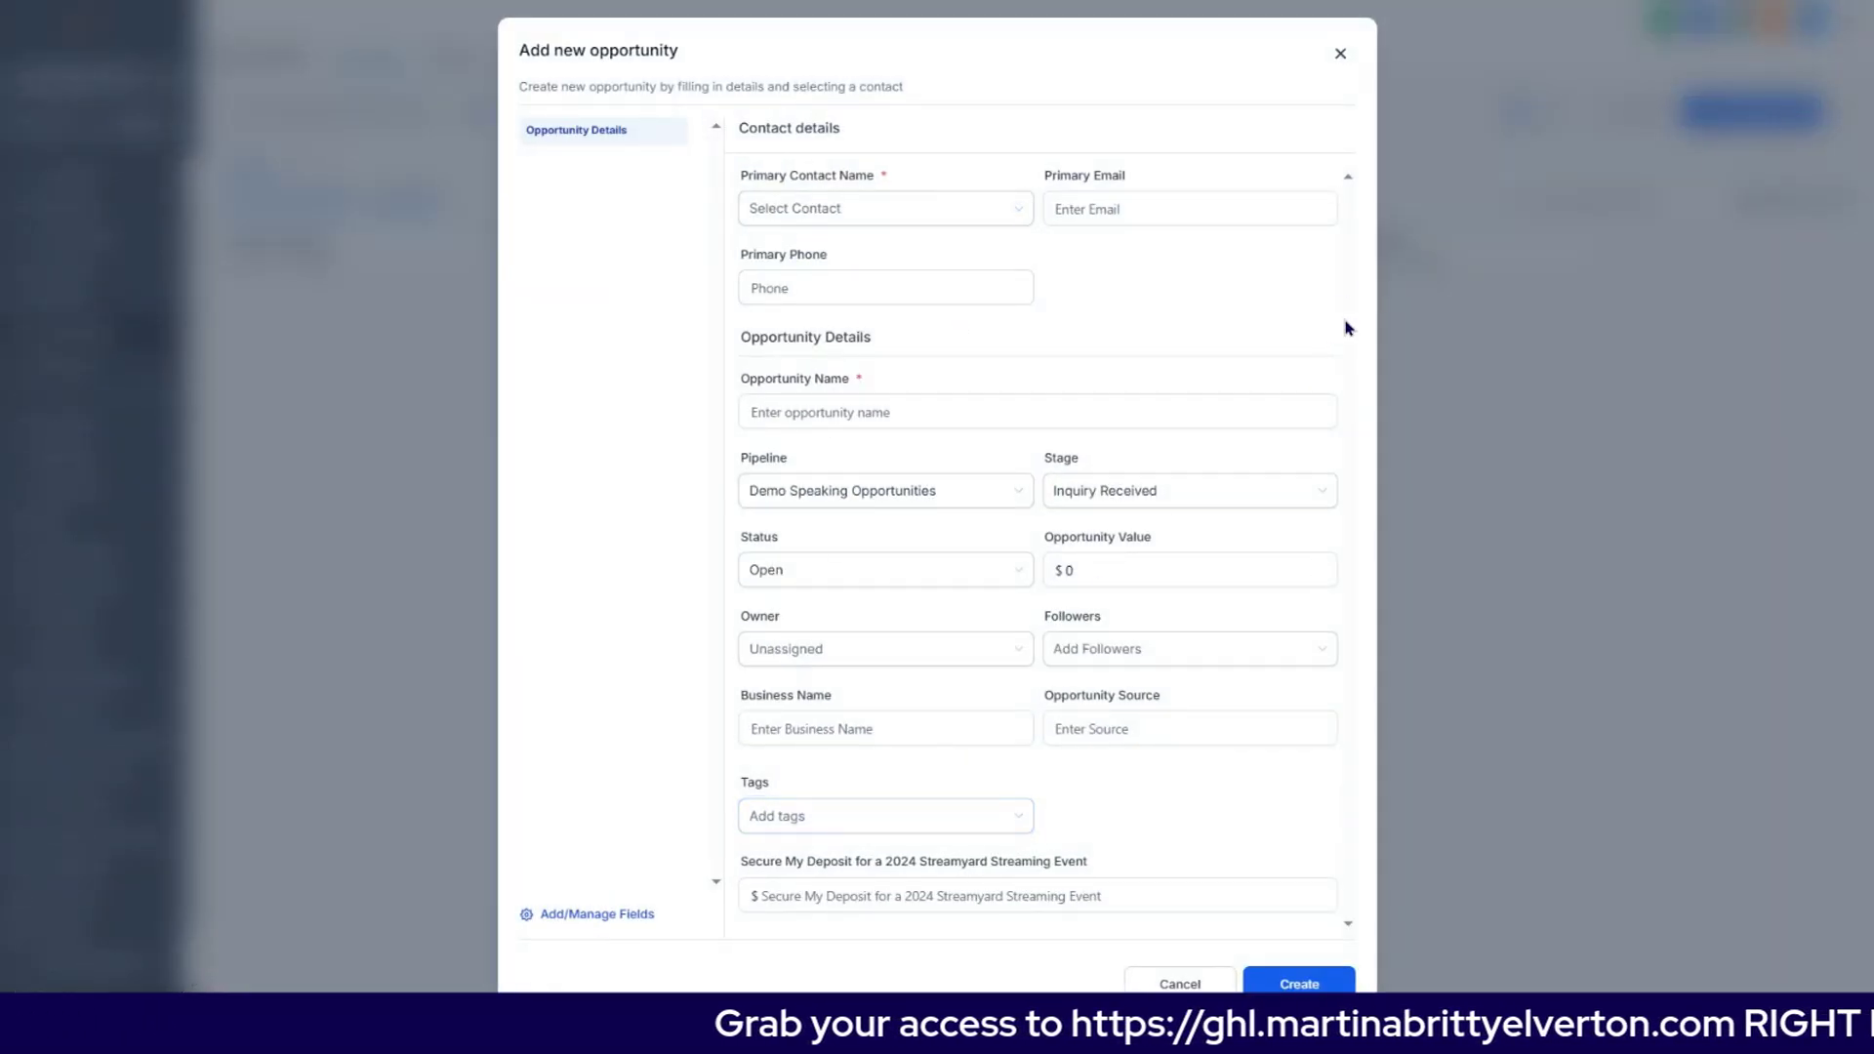
click(1341, 54)
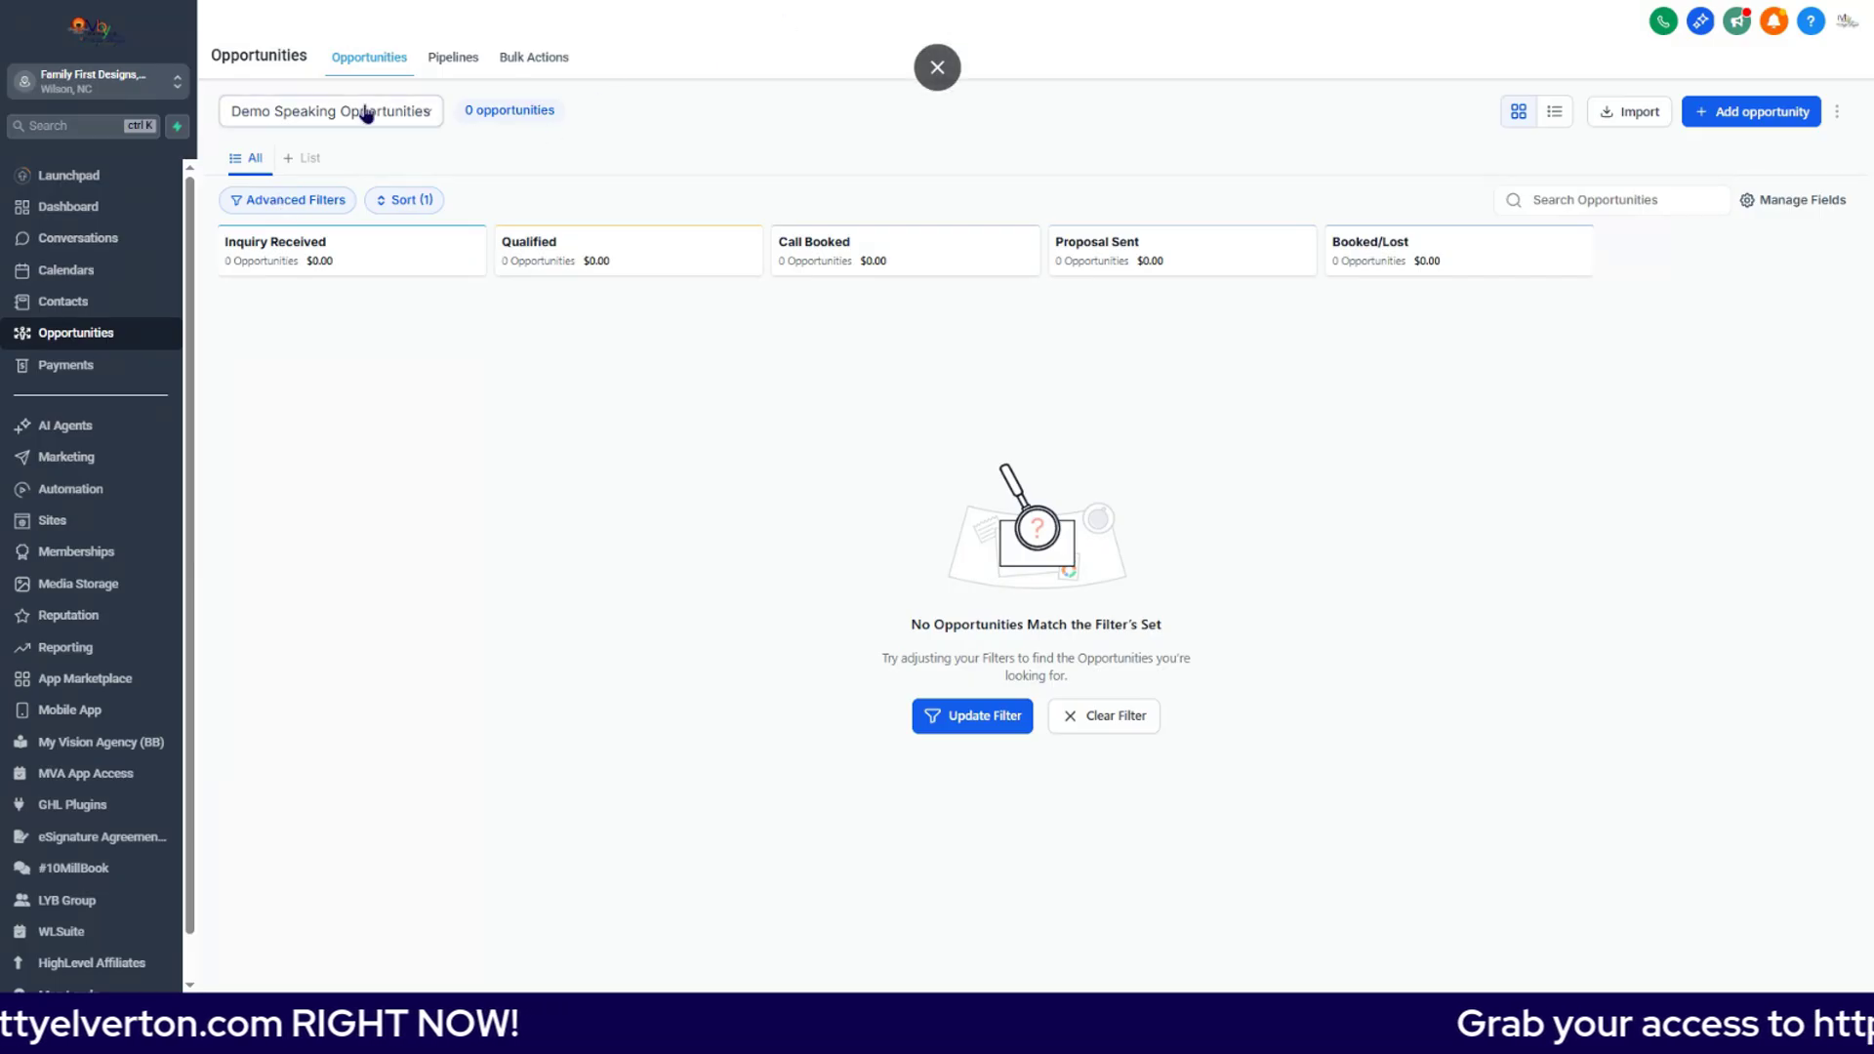
Step: View the stages of the 10MillBook pipeline and of the 129 Daily Devotions Journal pipeline on the Opportunities board
click(324, 113)
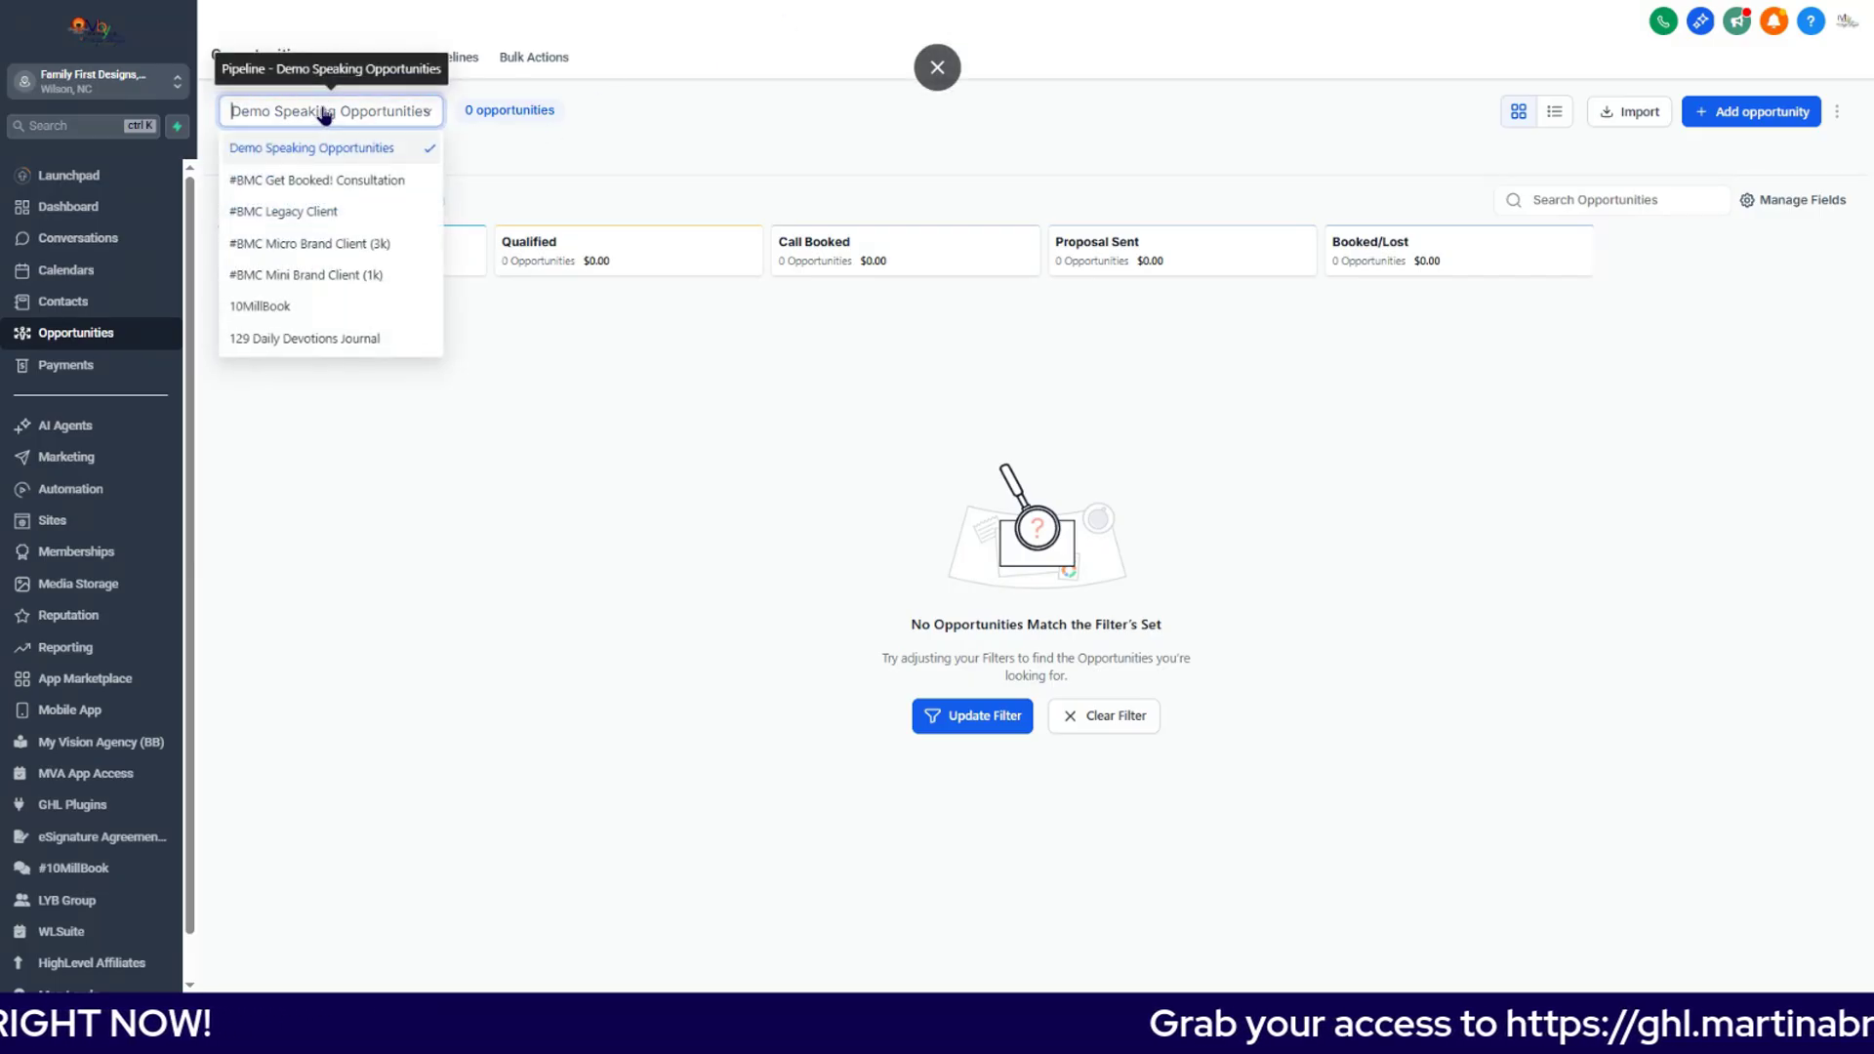
click(264, 308)
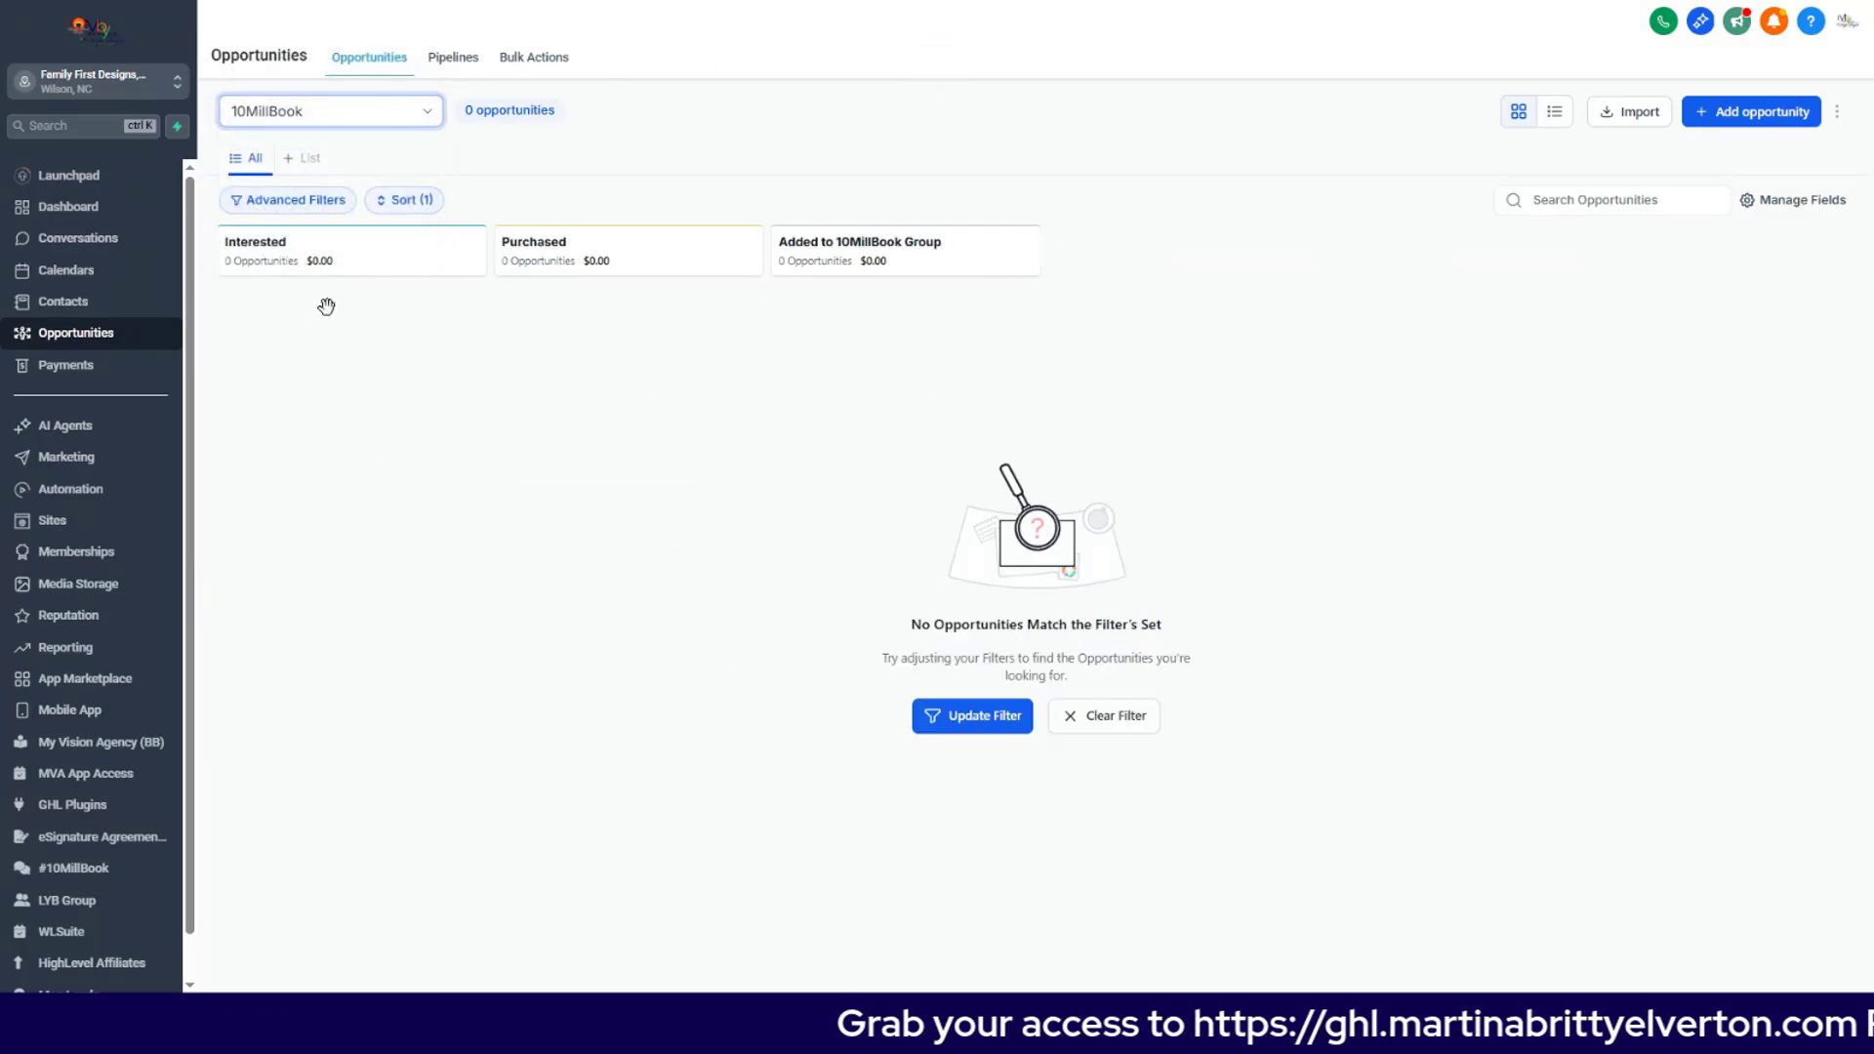
click(337, 115)
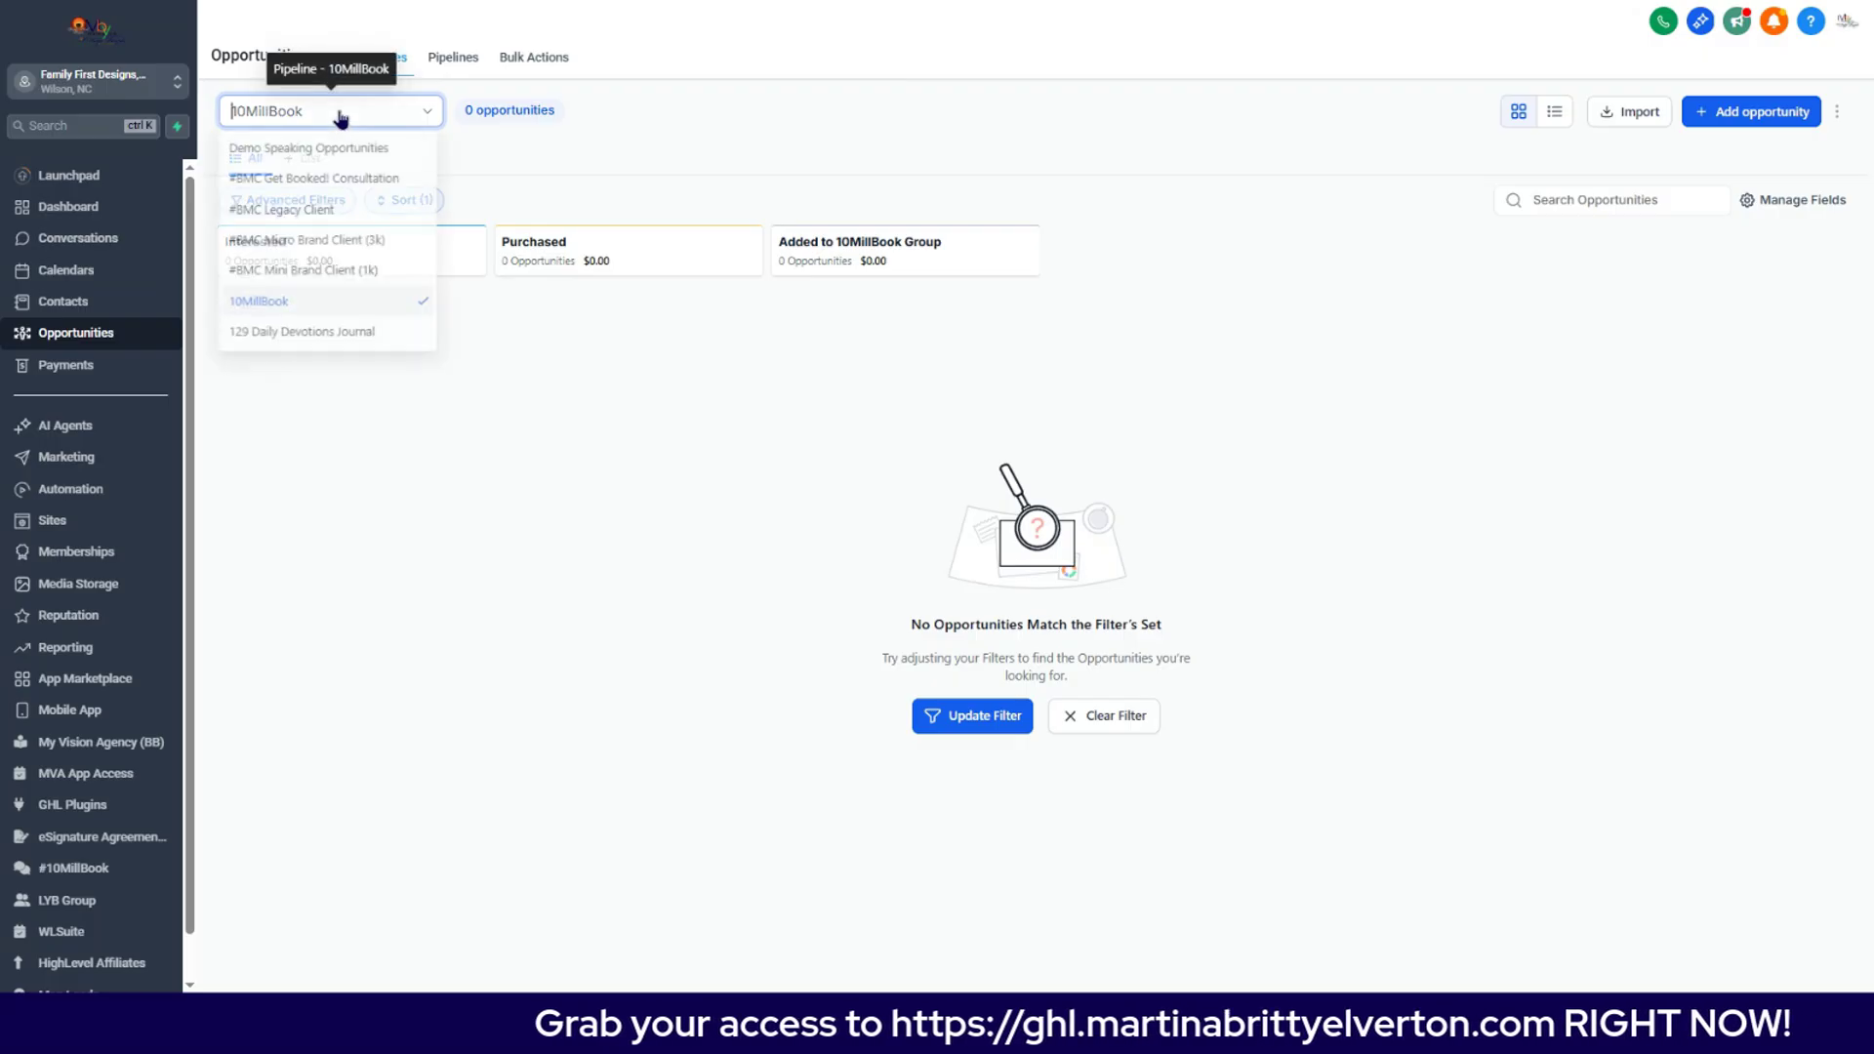
click(322, 339)
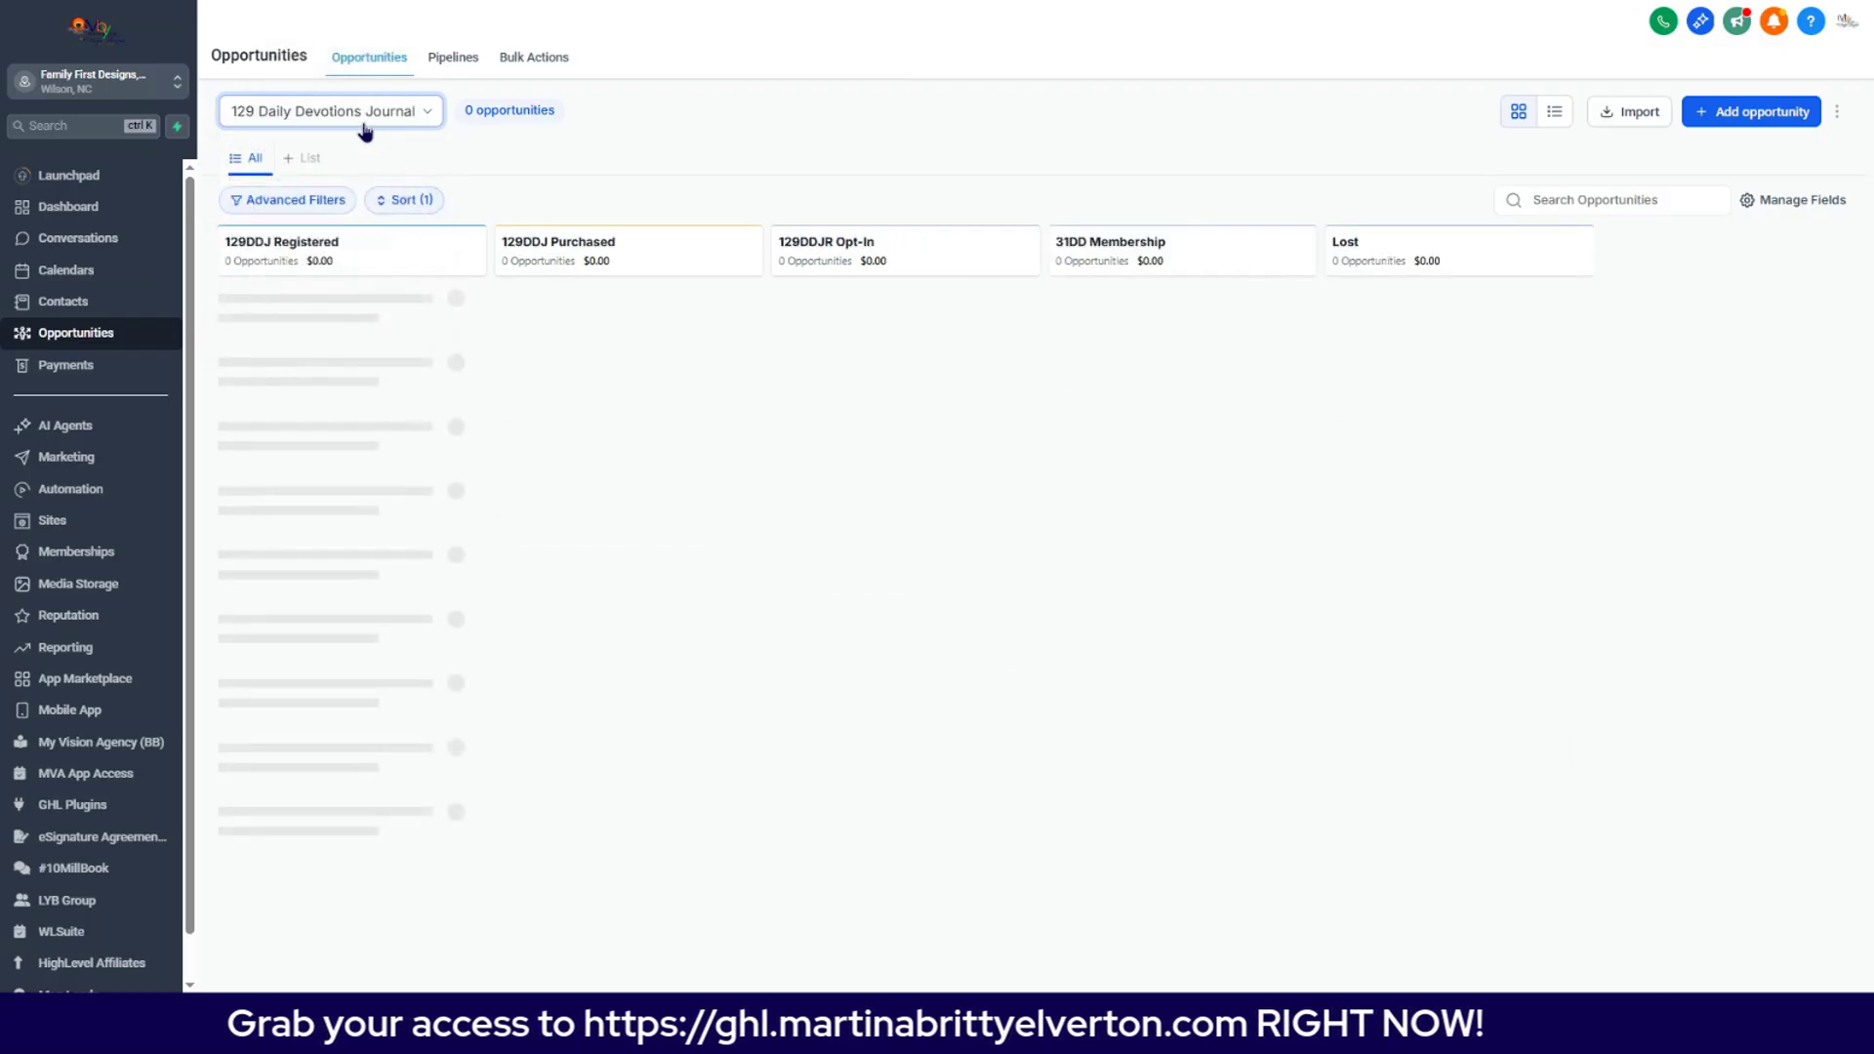
Step: In the #BMC Get Booked! Consultation pipeline, move the first opportunity card from Interested Consultation to the start of Consultation Completed
click(332, 118)
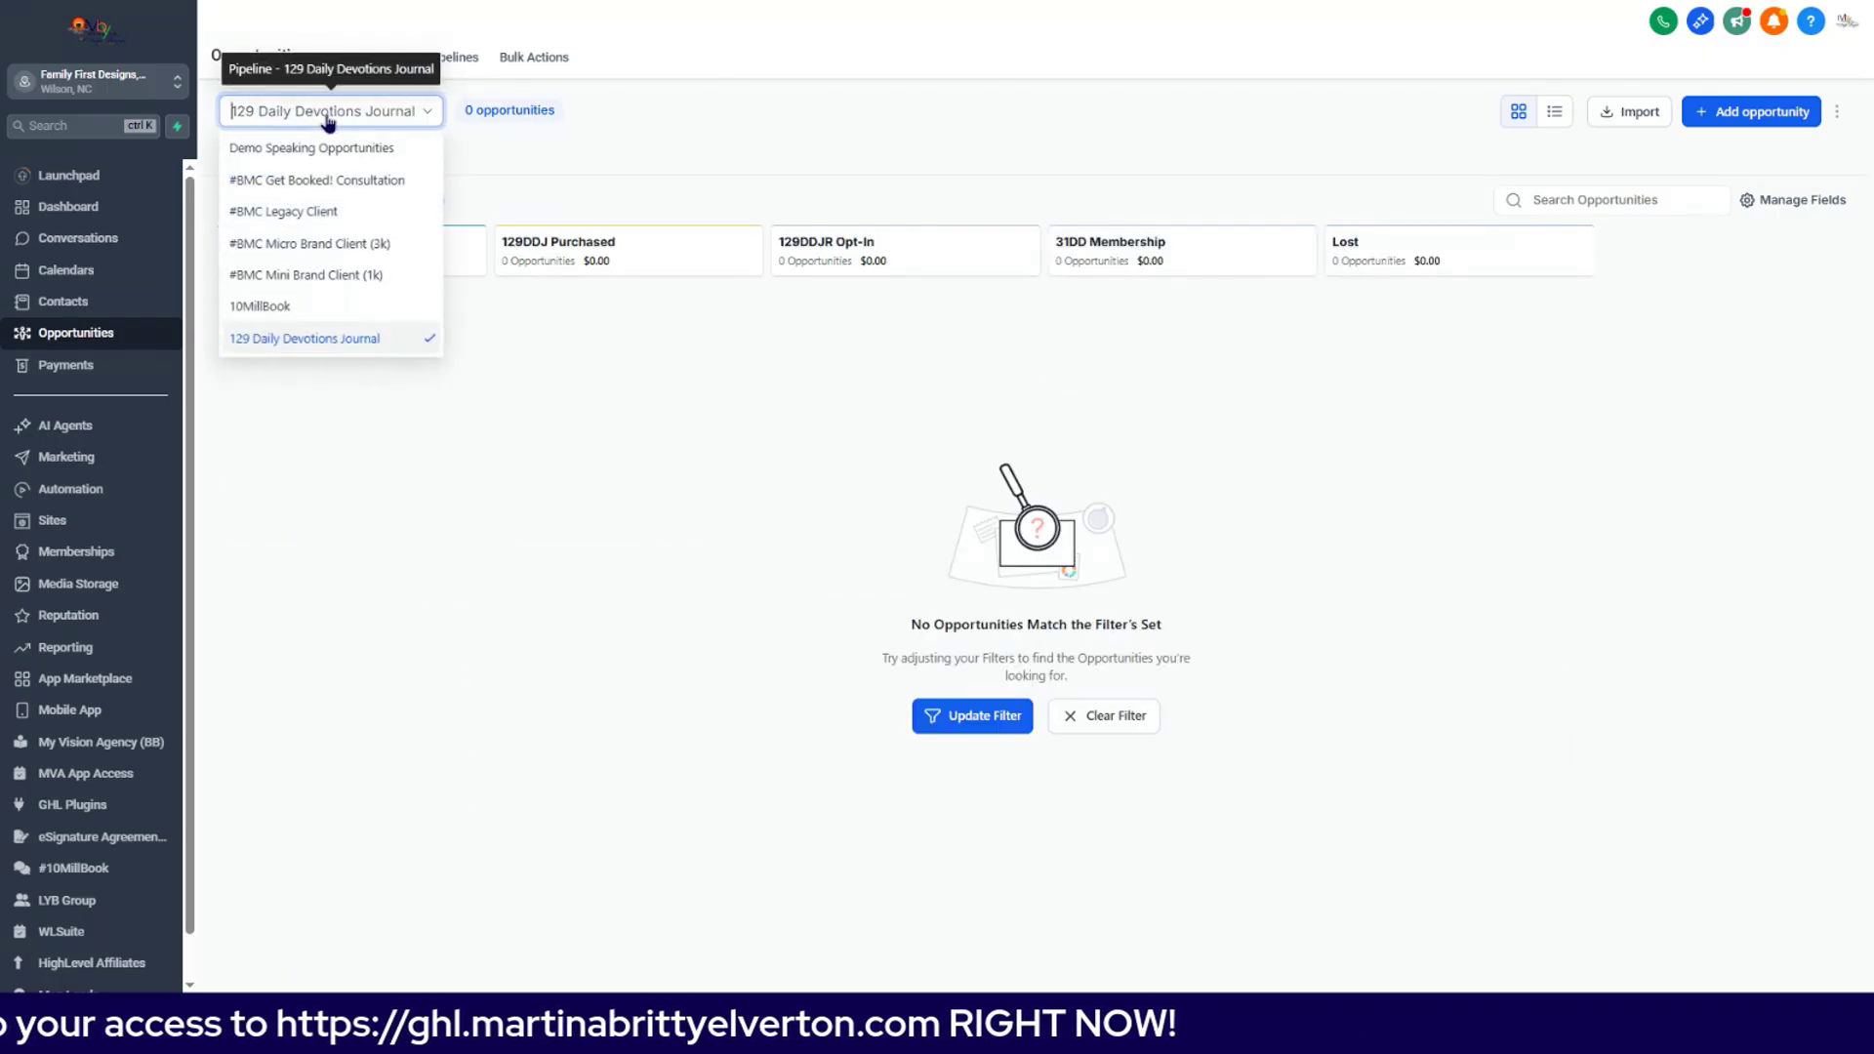
click(328, 184)
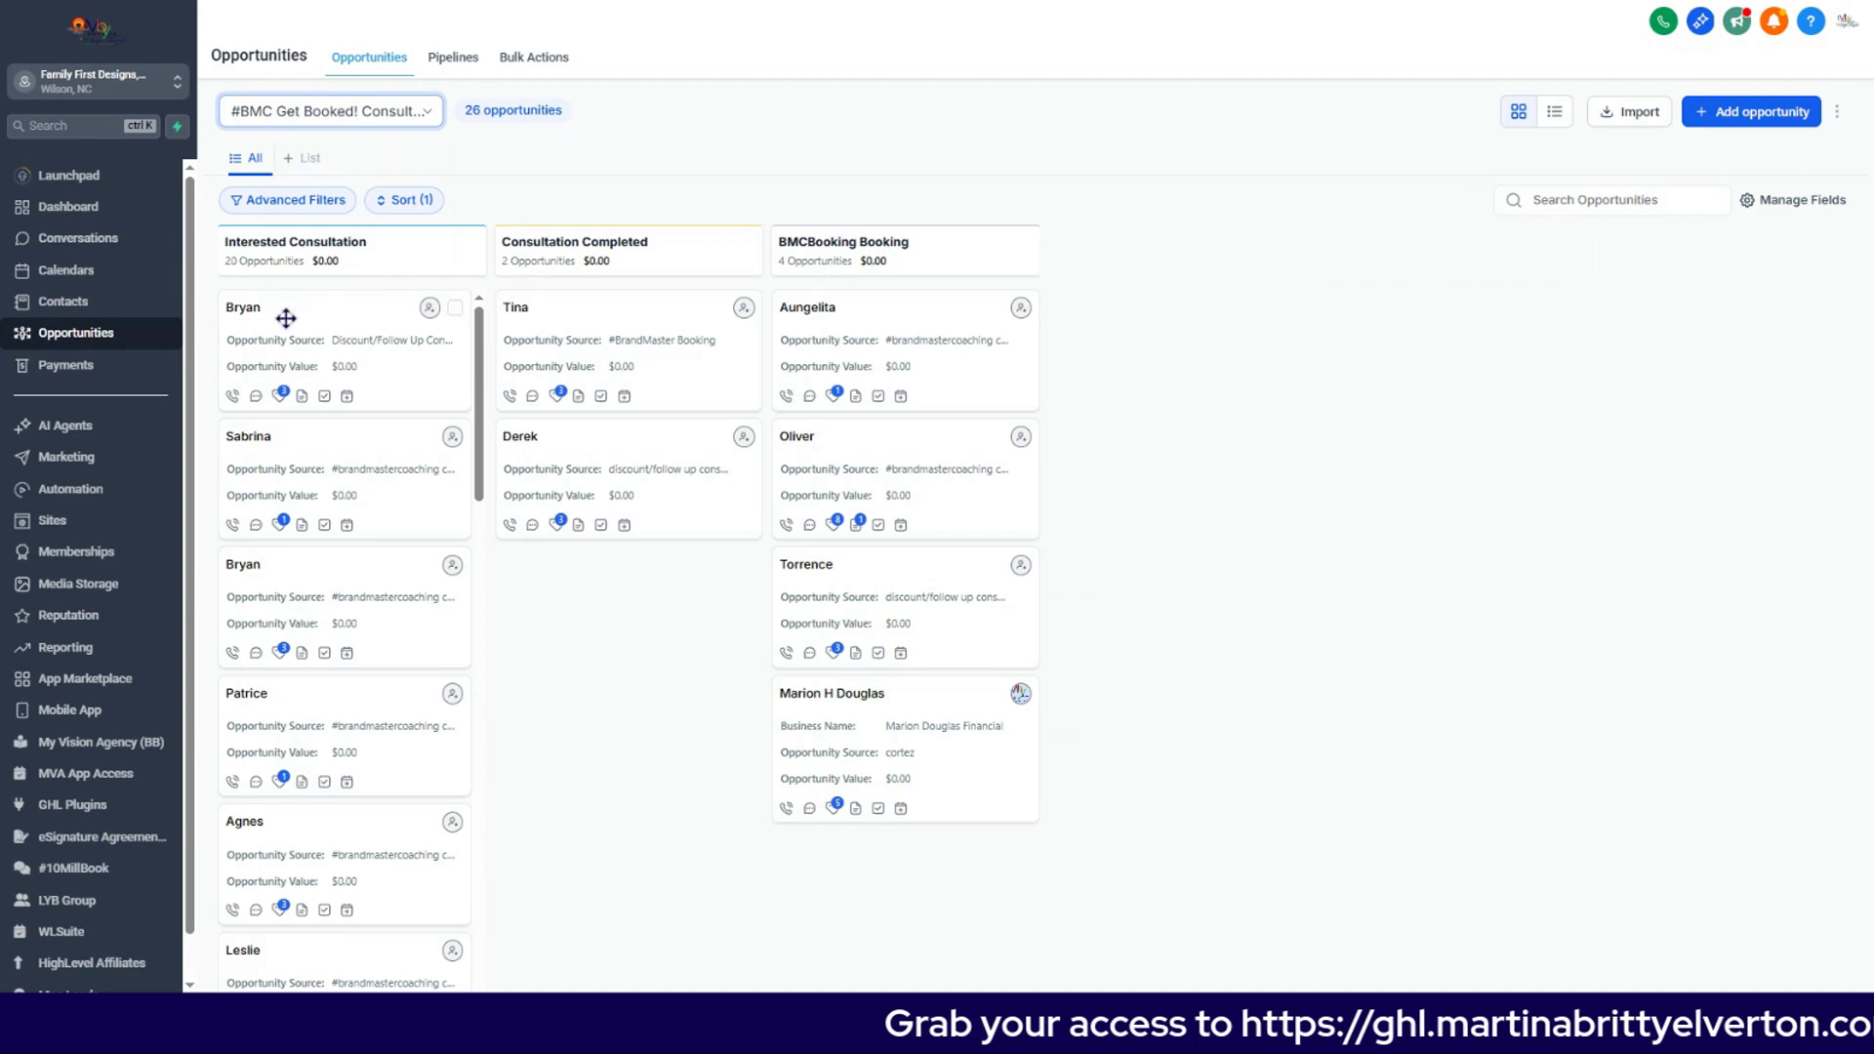
drag(284, 313, 586, 307)
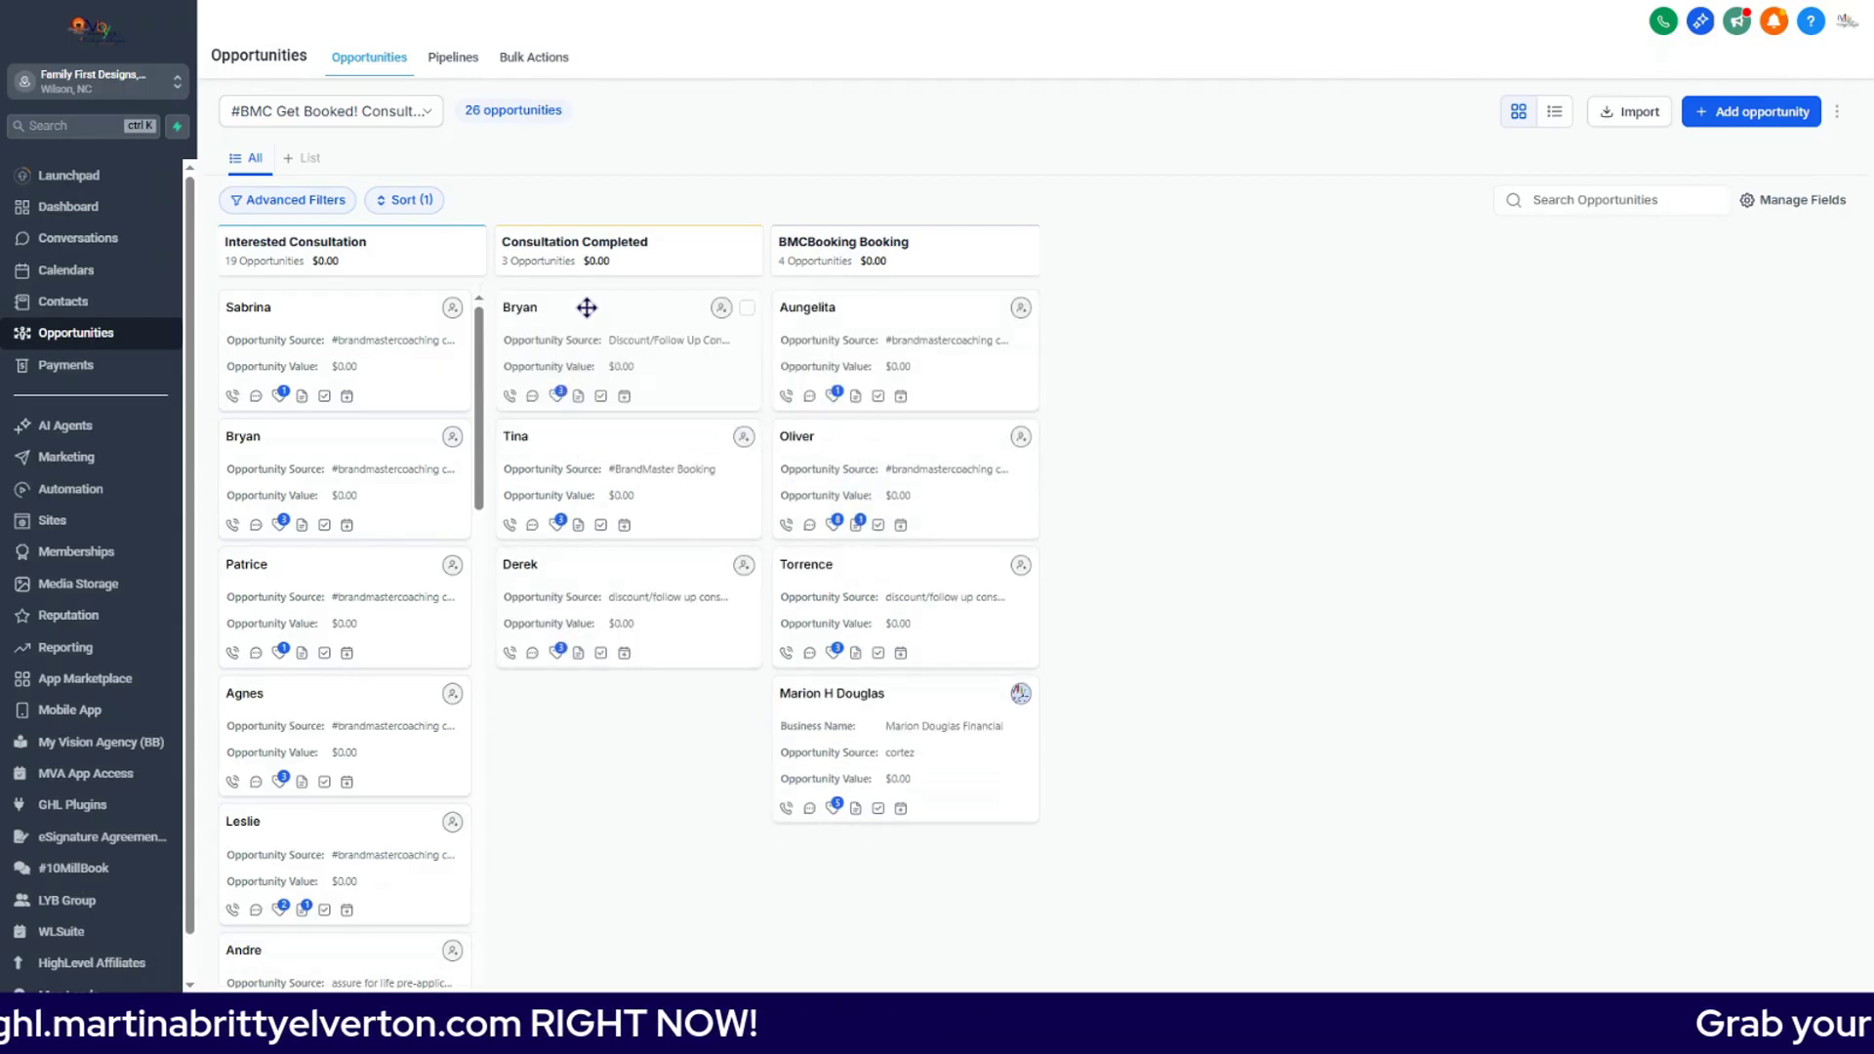
Step: Show the Demo Speaking Opportunities pipeline on the Opportunities board again
click(347, 119)
click(337, 148)
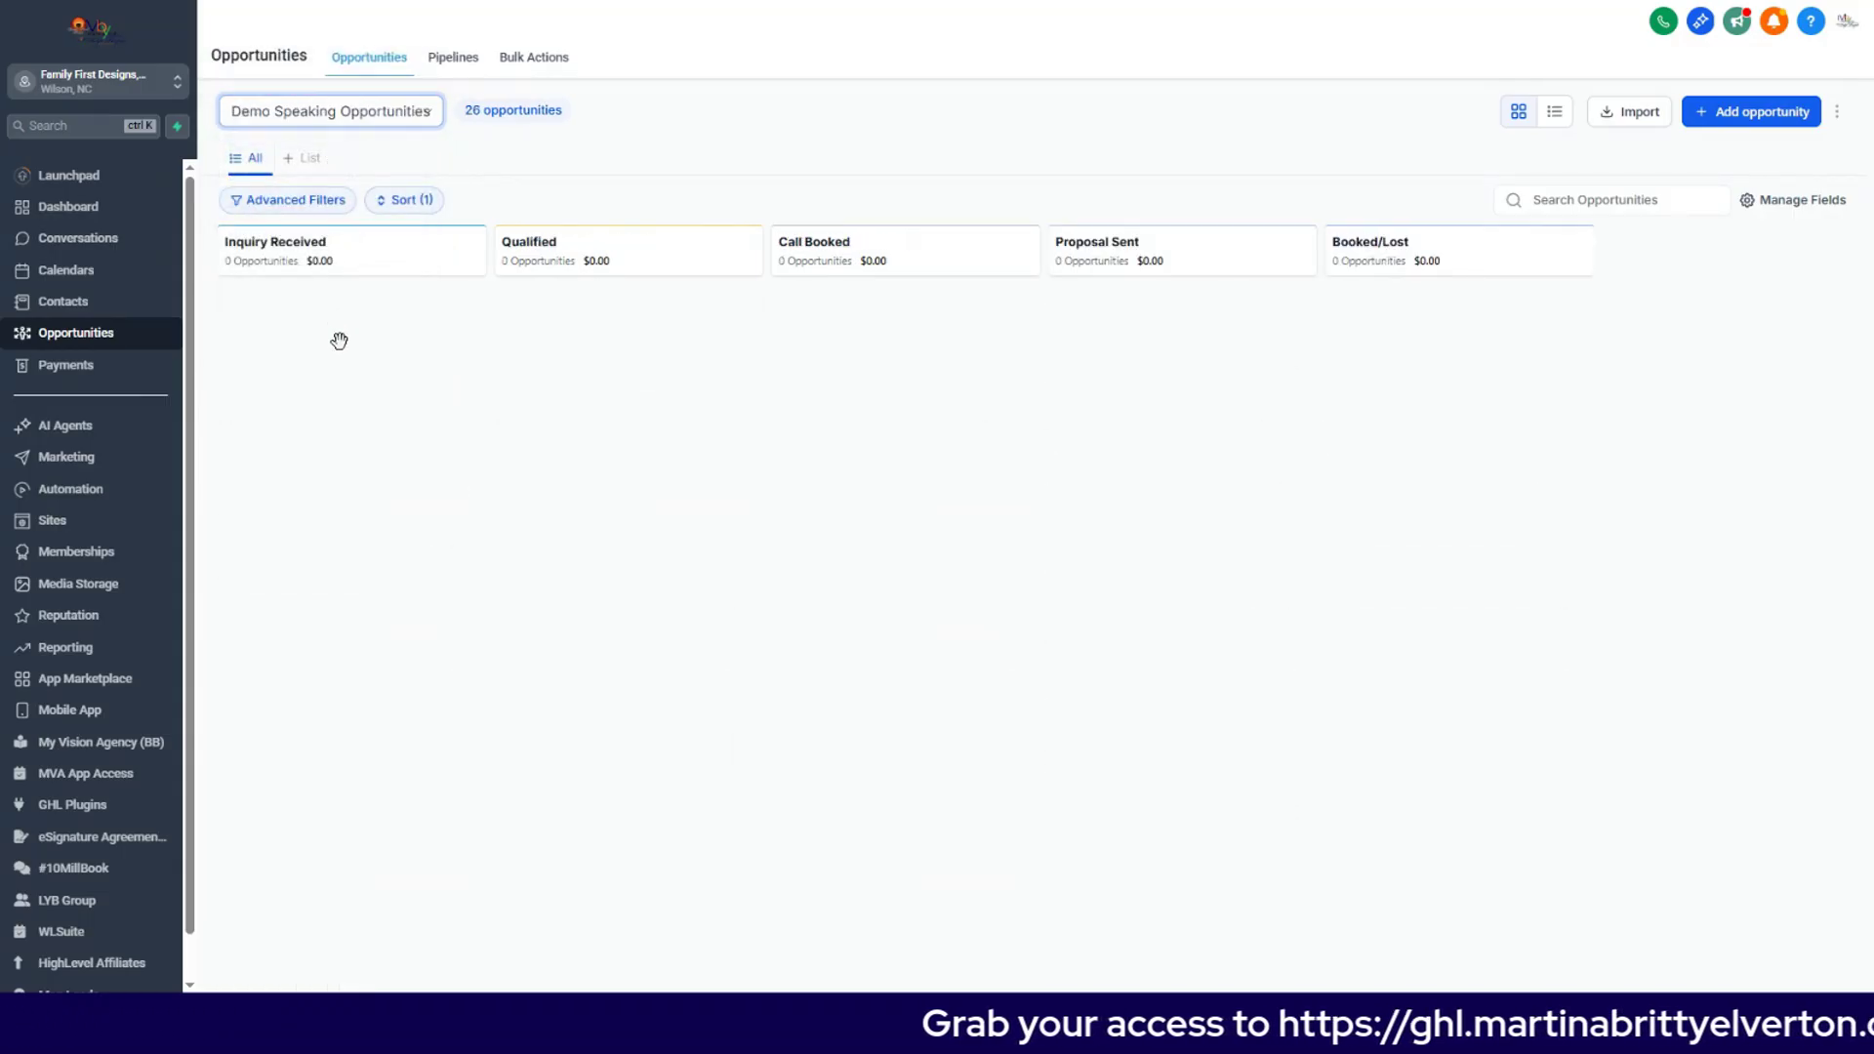